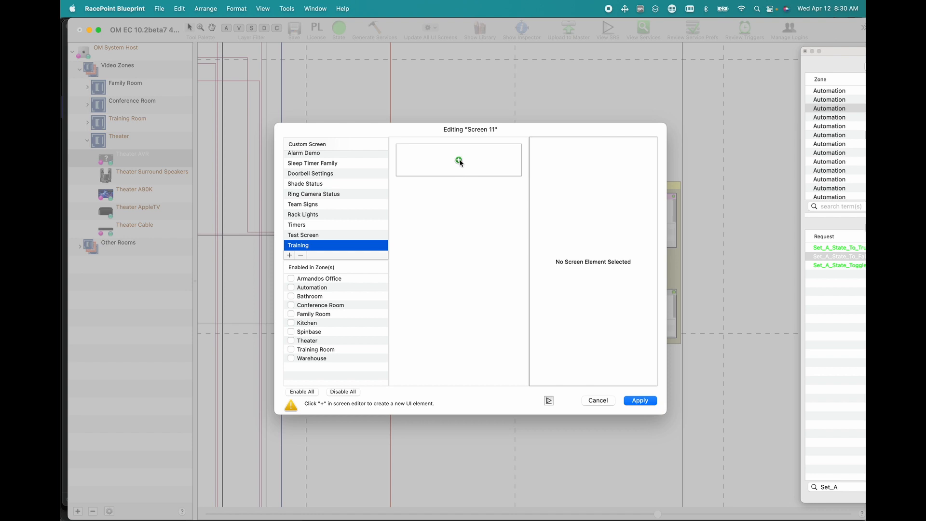
- Add a static label reading "This is a Label" to the Training custom screen
left_click(459, 161)
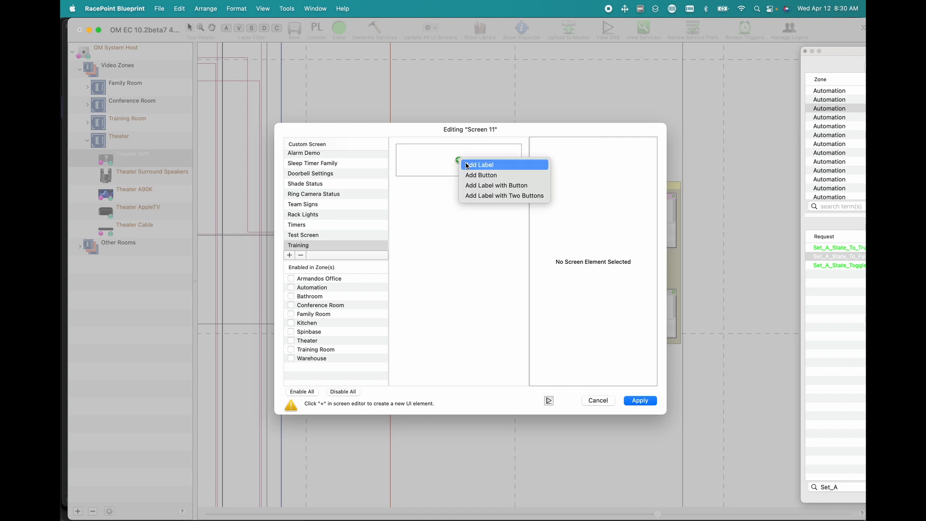
left_click(467, 165)
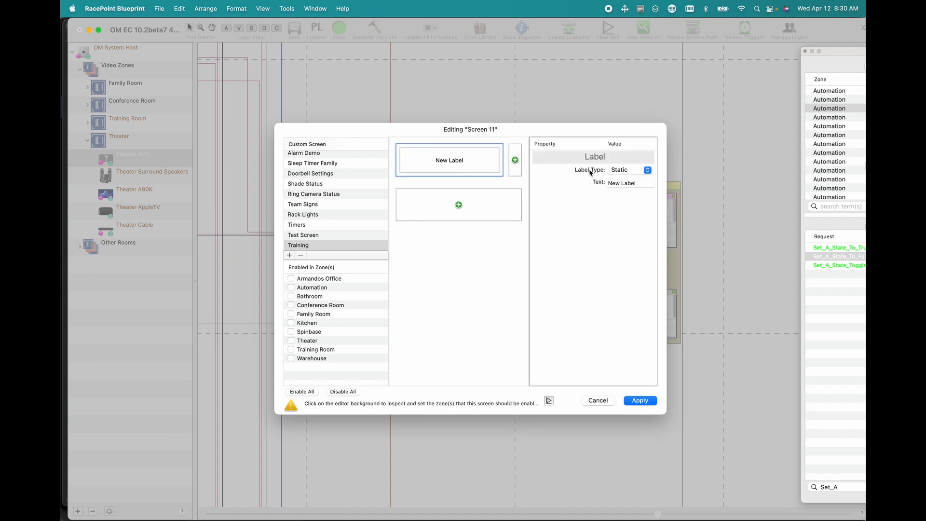
left_click(628, 186)
type("This is a ")
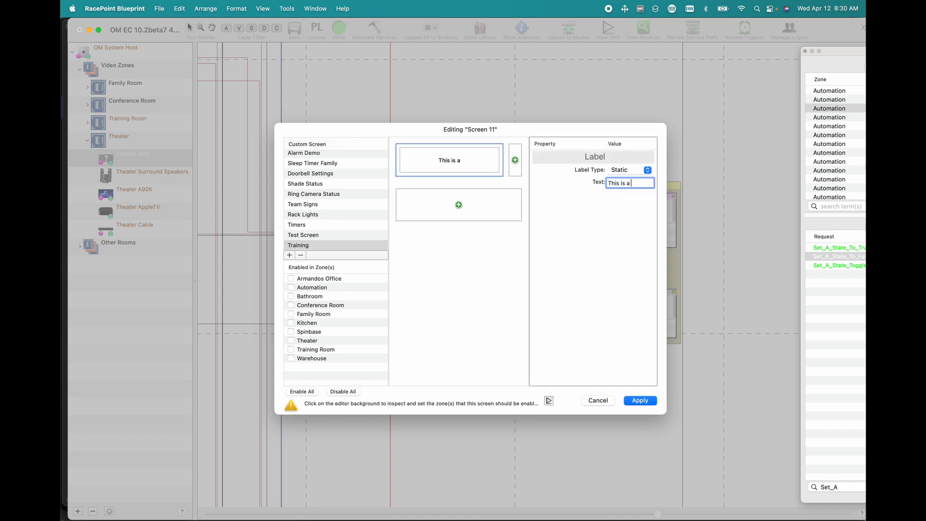
type("Label")
key("Return")
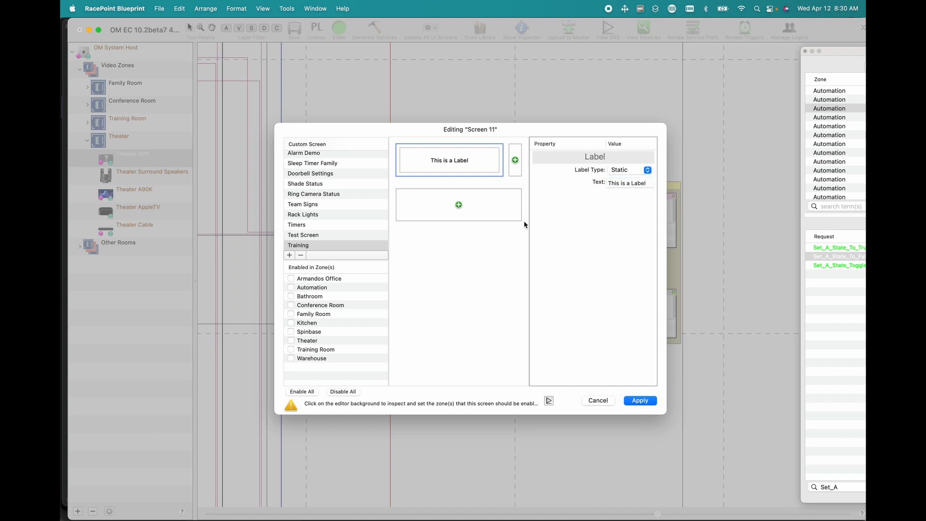
- Add a second label below the first, make it Dynamic, and start its dynamic text with "Temperature:"
left_click(456, 203)
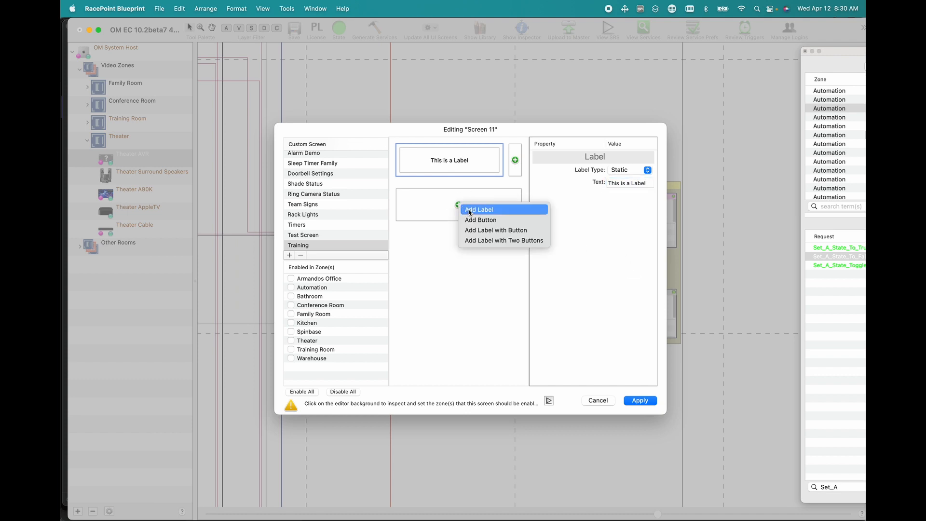
left_click(470, 211)
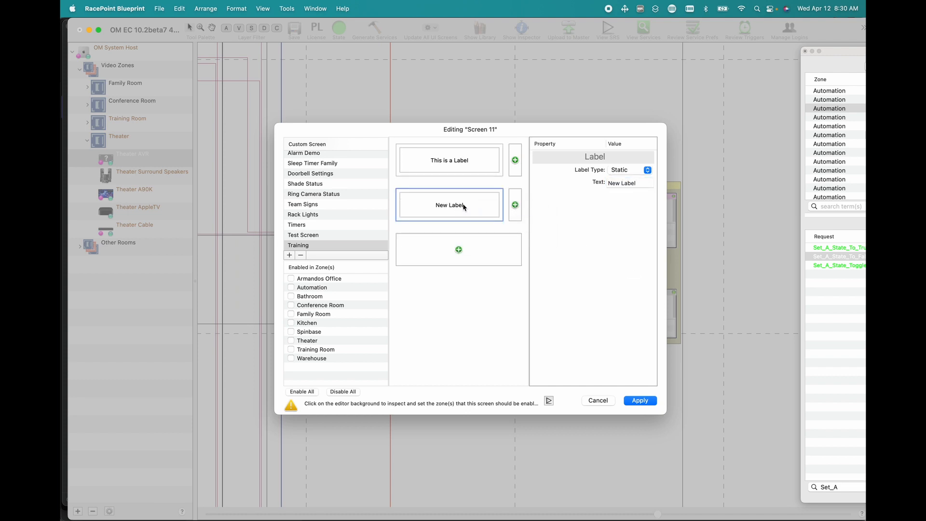
left_click(648, 171)
left_click(627, 182)
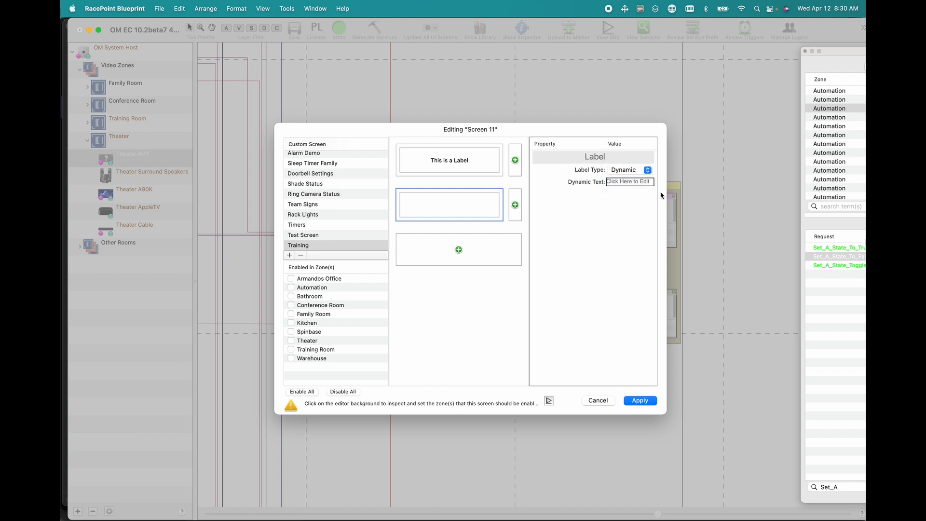
left_click(618, 182)
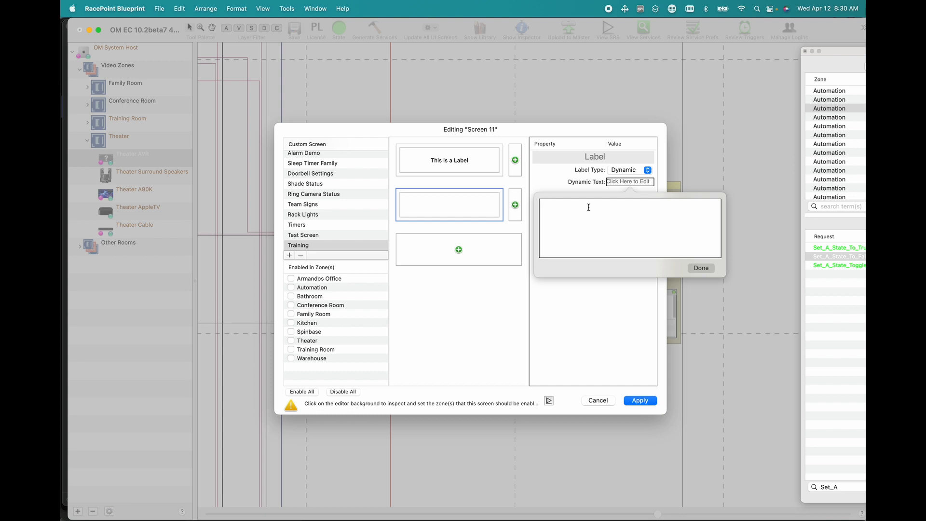
type("Temperature:")
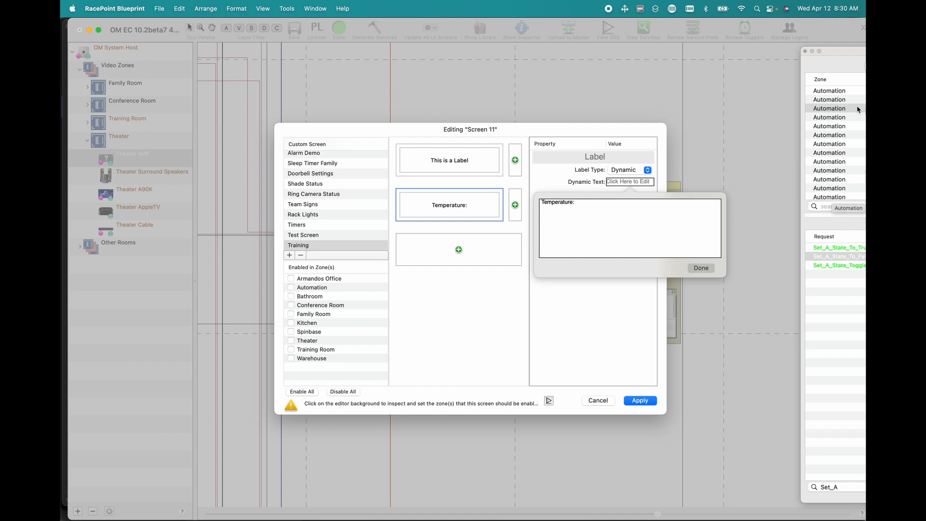
- Bring the SRS window into view and select the Office Tstat (HVAC_controller) component to list its states
left_click(850, 51)
left_click_drag(850, 51, 484, 32)
left_click(548, 49)
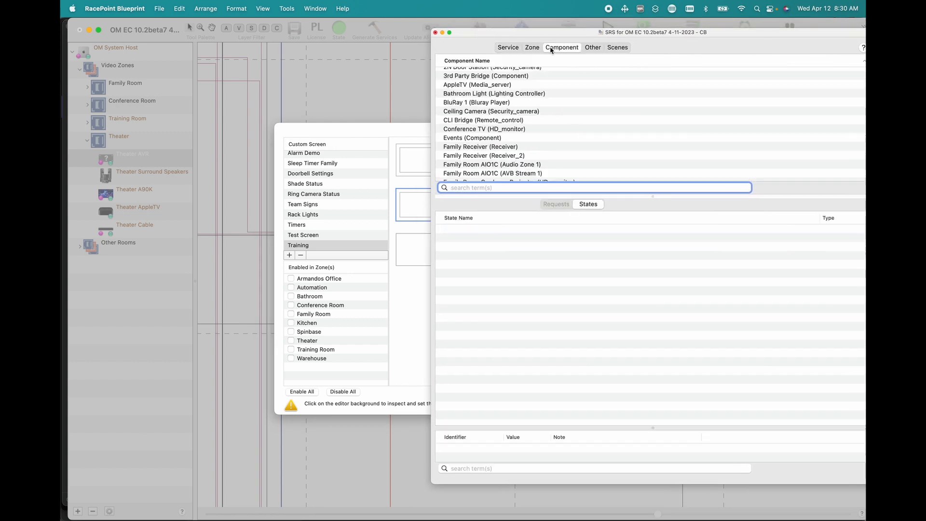
scroll(470, 128, "up", 2)
scroll(468, 134, "down", 10)
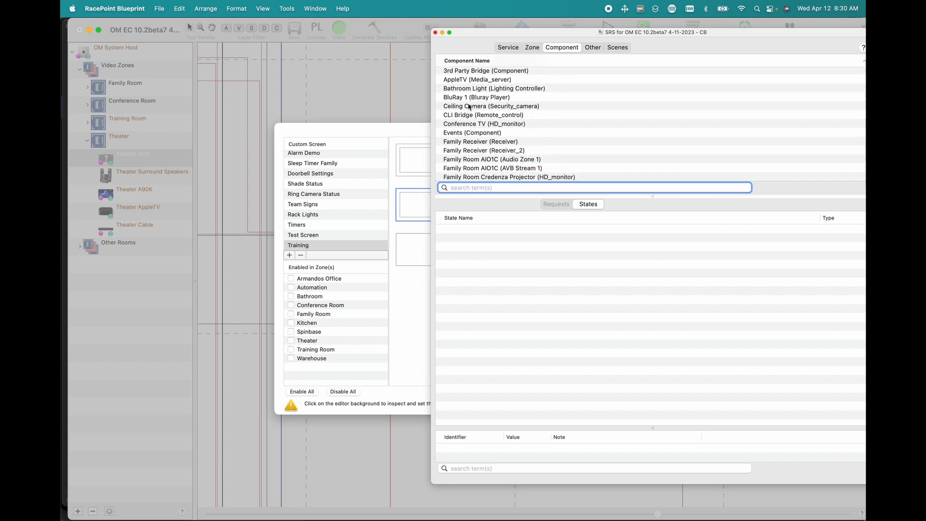
scroll(468, 106, "down", 10)
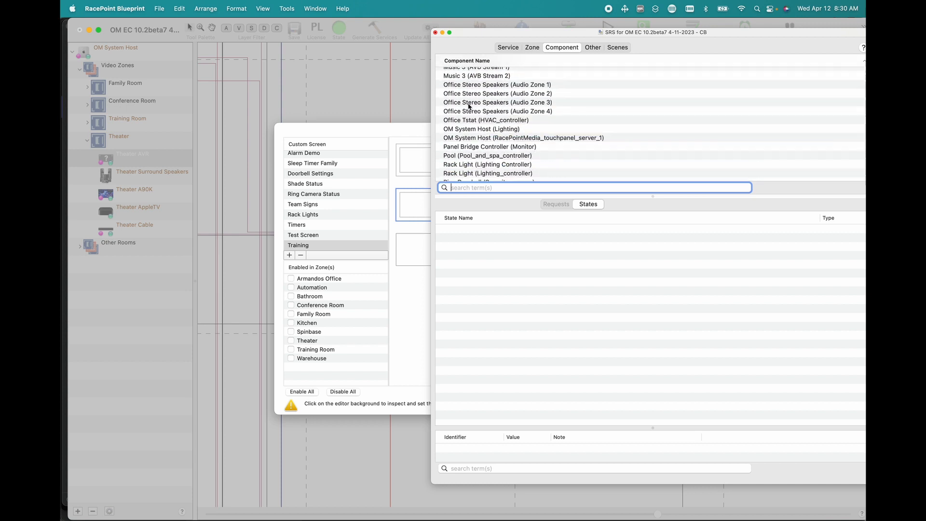
left_click(468, 103)
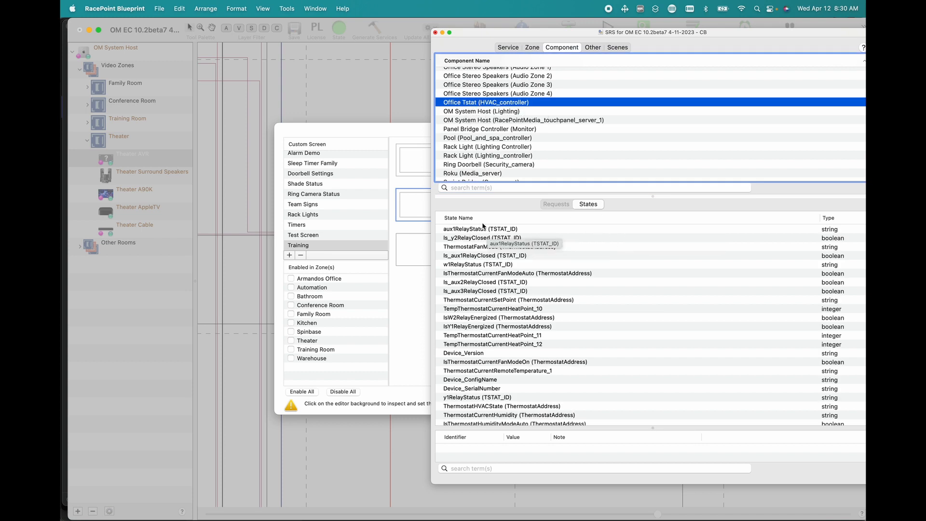
- Filter the thermostat states by "Temperat" and set the ThermostatAddress of ThermostatCurrentTemperature to 1
scroll(516, 346, "down", 1)
scroll(516, 346, "down", 5)
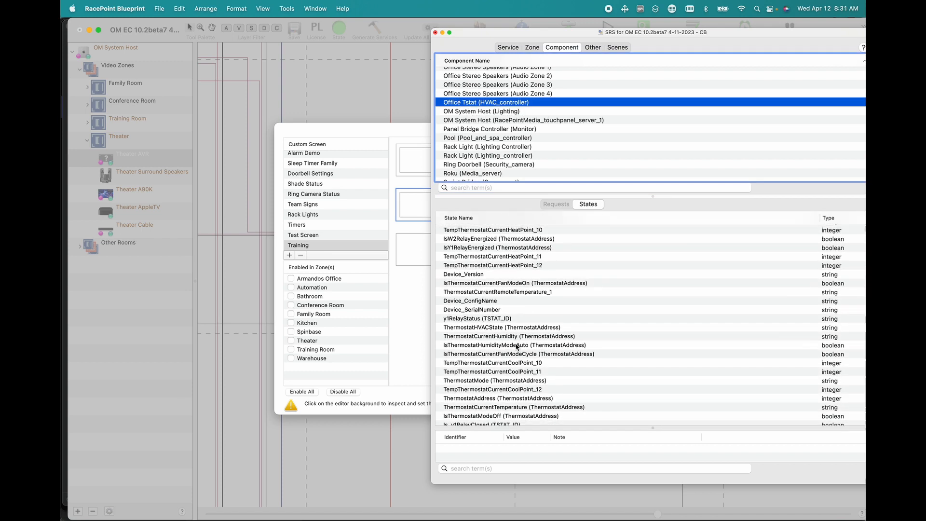
left_click(493, 468)
type("Temperat")
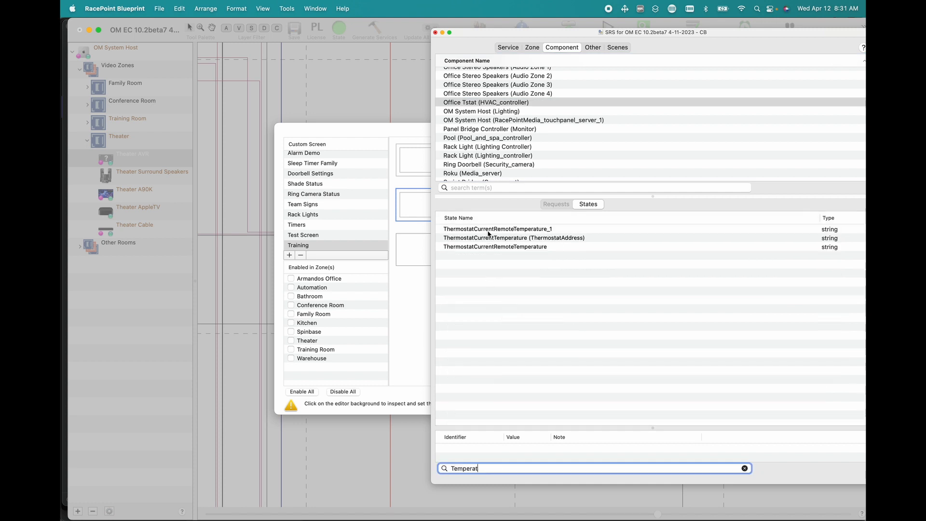
left_click(482, 242)
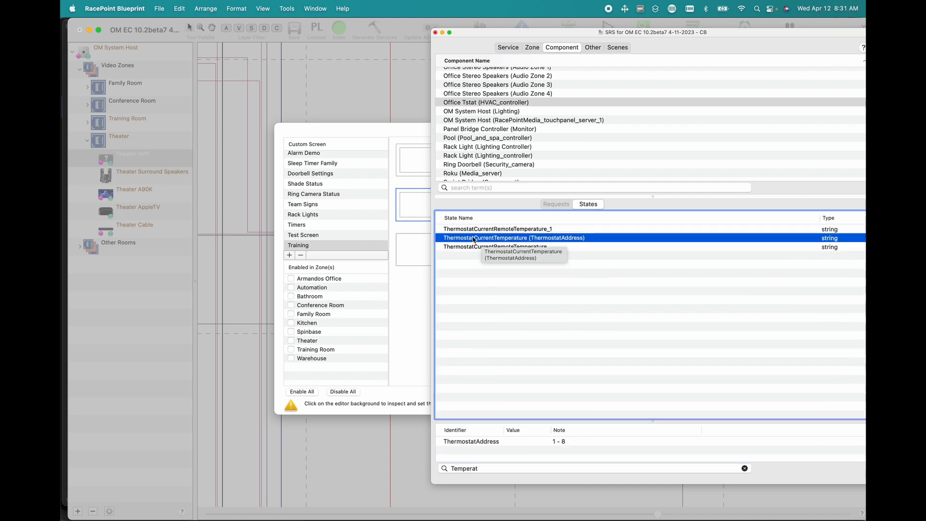
double_click(514, 441)
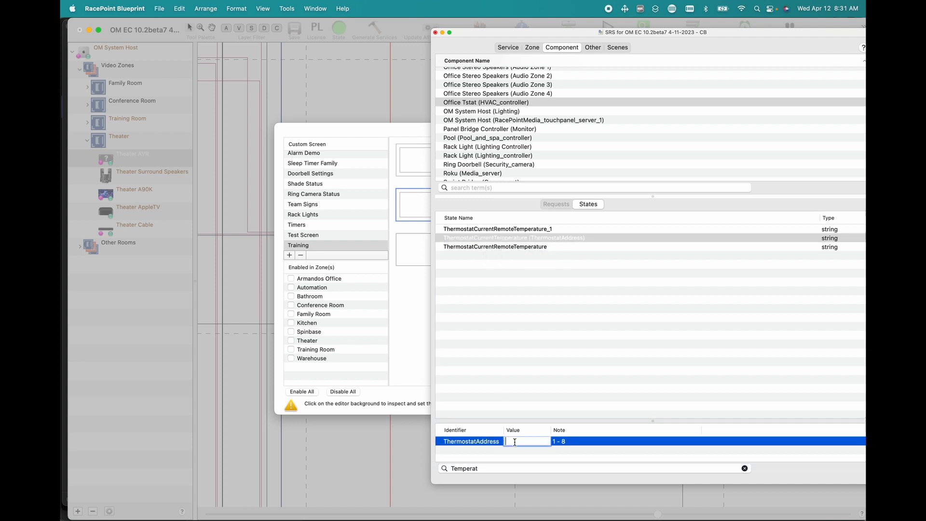
type("1")
left_click(545, 454)
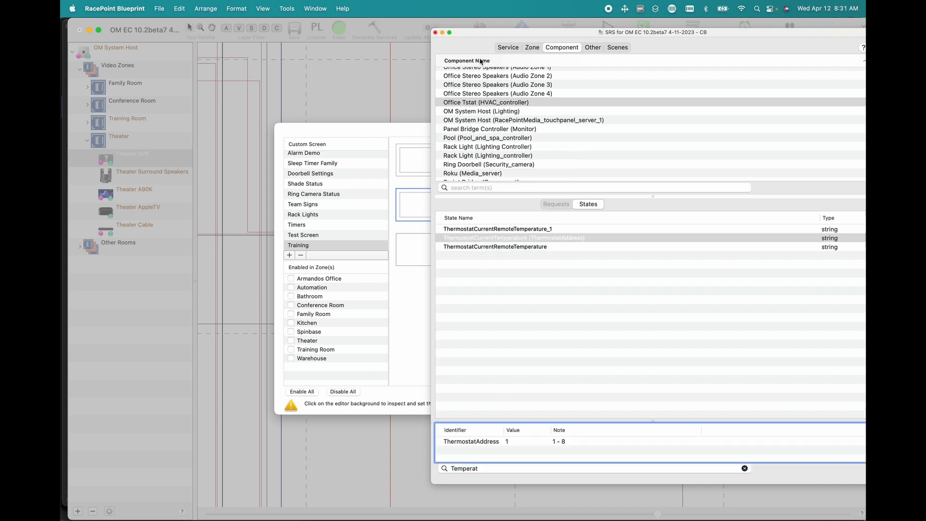
- Insert the ThermostatCurrentTemperature state after "Temperature:" in the second label's dynamic text and finish editing it
left_click_drag(478, 35, 705, 39)
left_click_drag(745, 241, 620, 208)
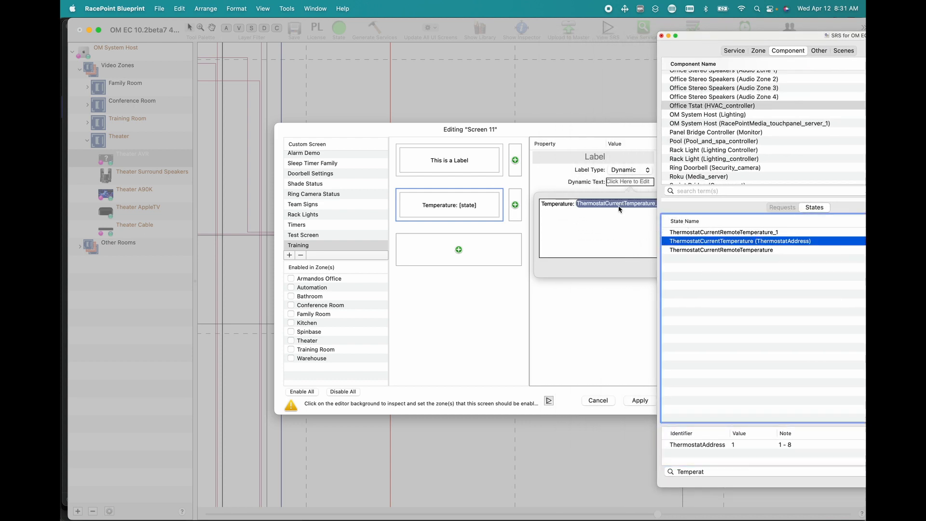
left_click(611, 227)
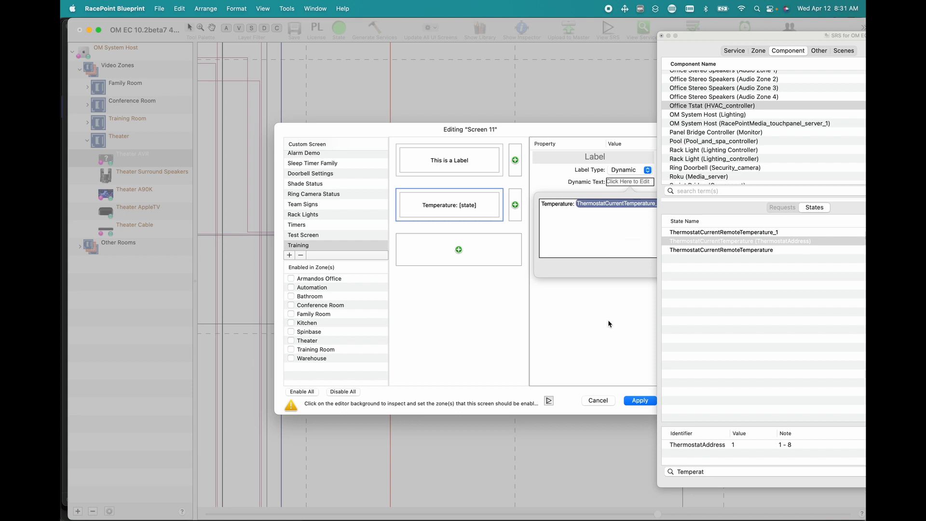
left_click_drag(683, 38, 857, 39)
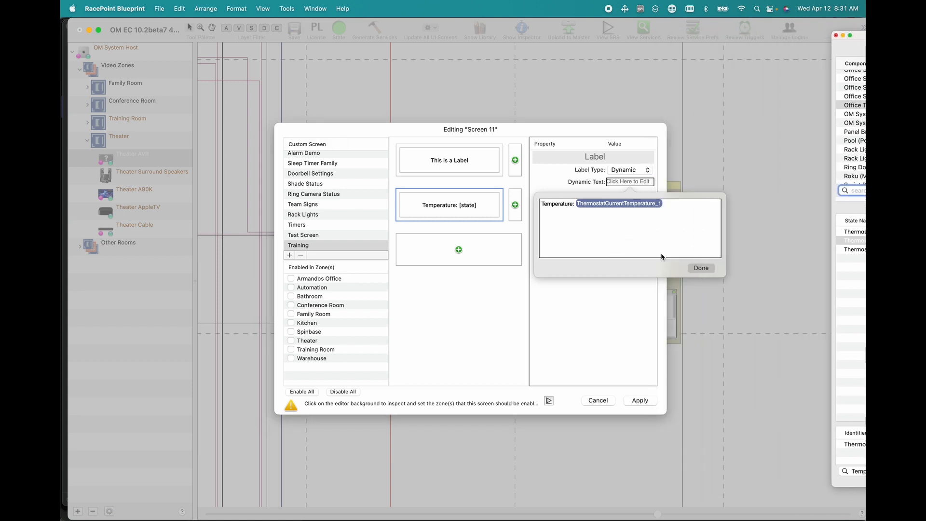
left_click(700, 268)
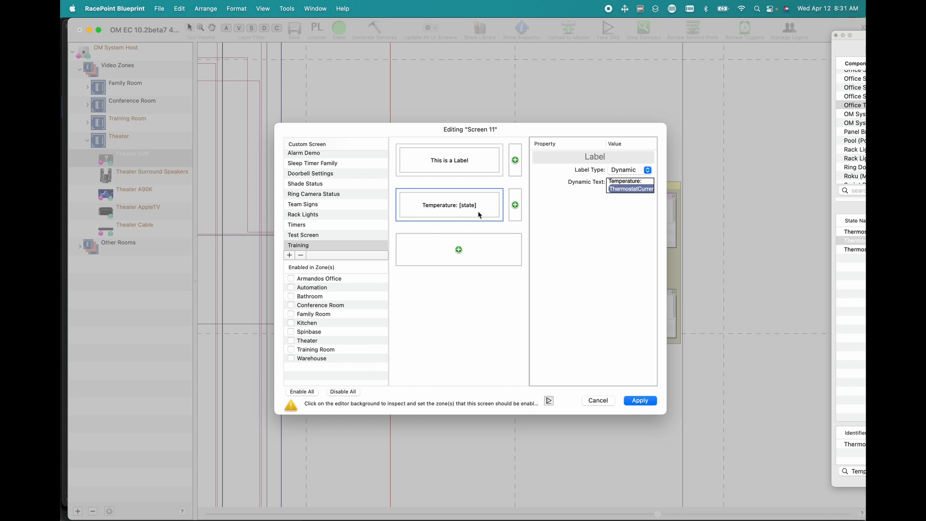
- Add a button below the two labels with the title "Button" and the toggle title "Toggle Button"
left_click(458, 250)
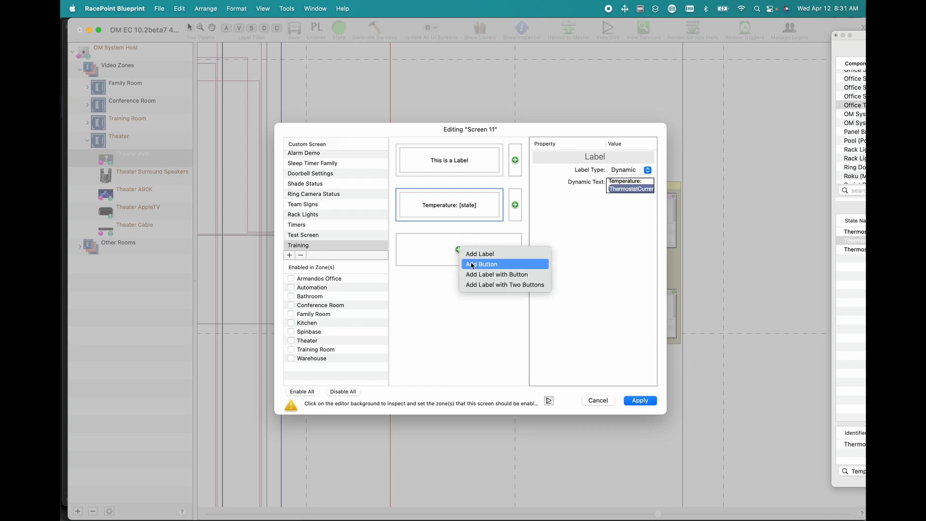
left_click(472, 264)
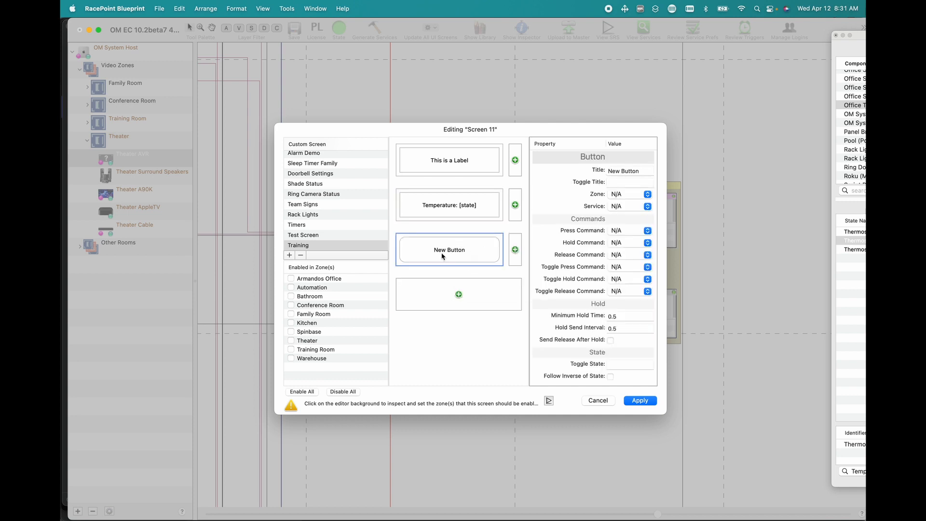
left_click_drag(665, 171, 771, 165)
triple_click(674, 172)
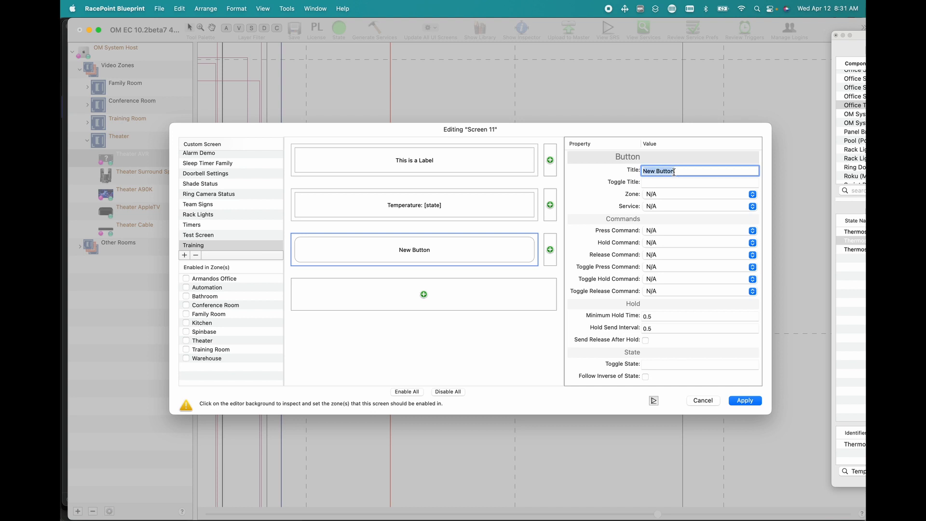
type("Button")
left_click(648, 184)
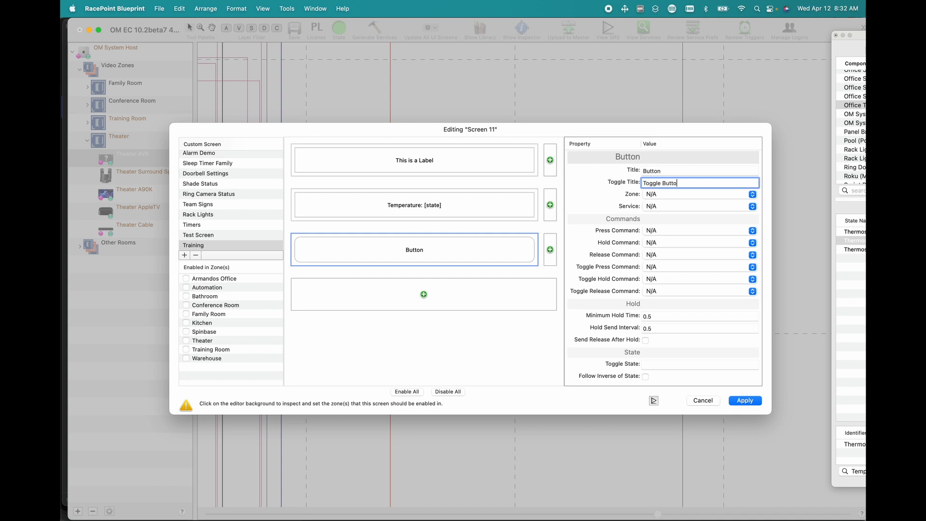
left_click(600, 183)
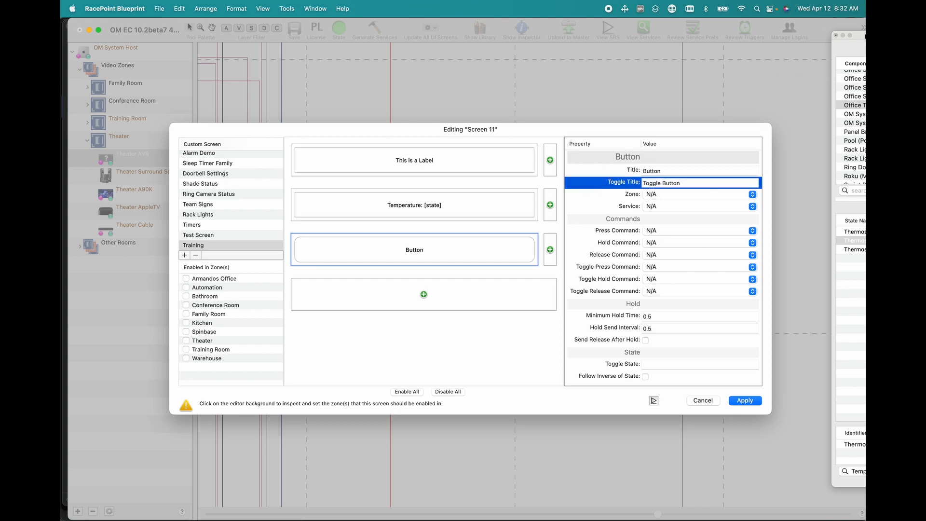
- Show the requests of the Automation zone's general programmable service on OM System Host in the SRS window
left_click_drag(862, 37, 599, 29)
left_click(646, 43)
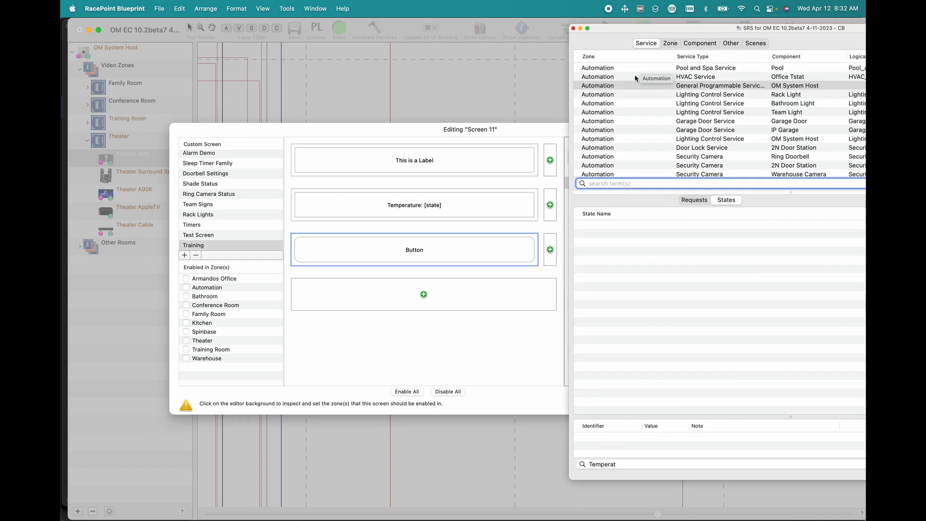
left_click(704, 87)
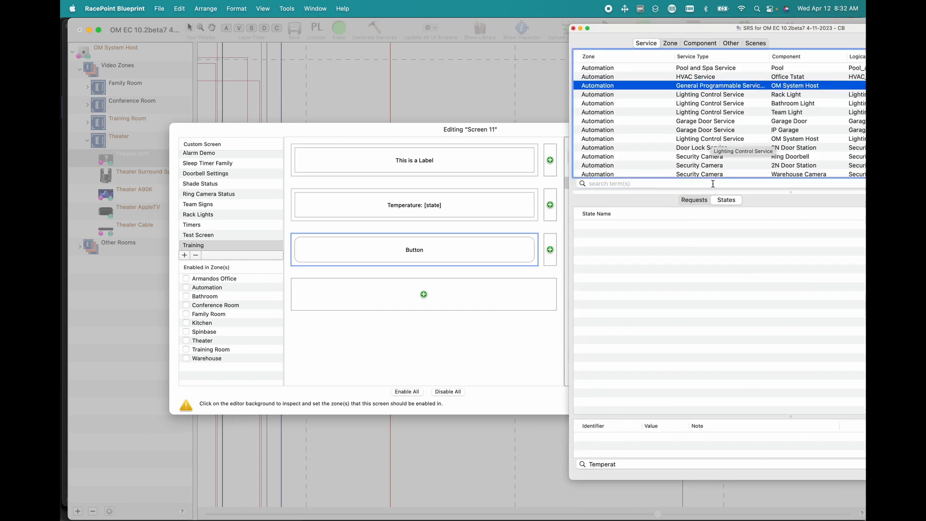
left_click(694, 199)
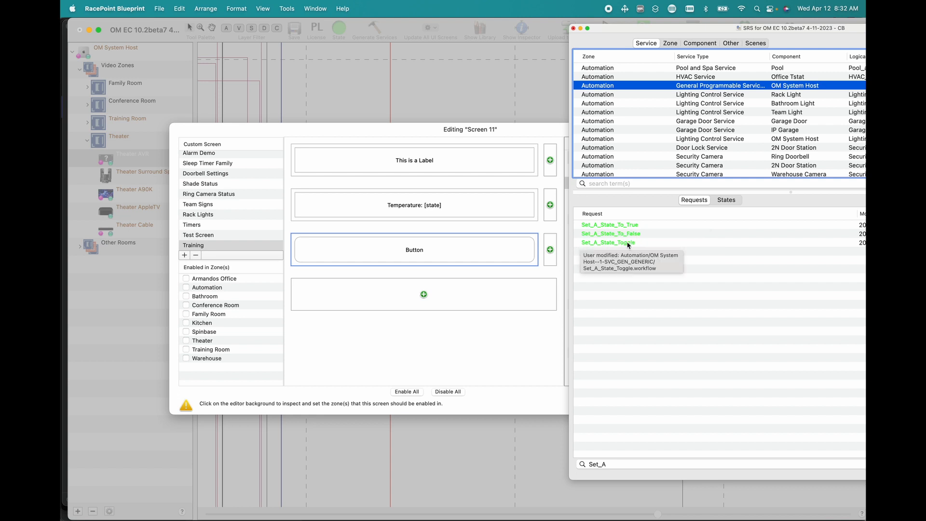
- Open the Set_A_State_To_True, Set_A_State_To_False and Set_A_State_Toggle workflows in Automator to examine their state setter settings
double_click(632, 224)
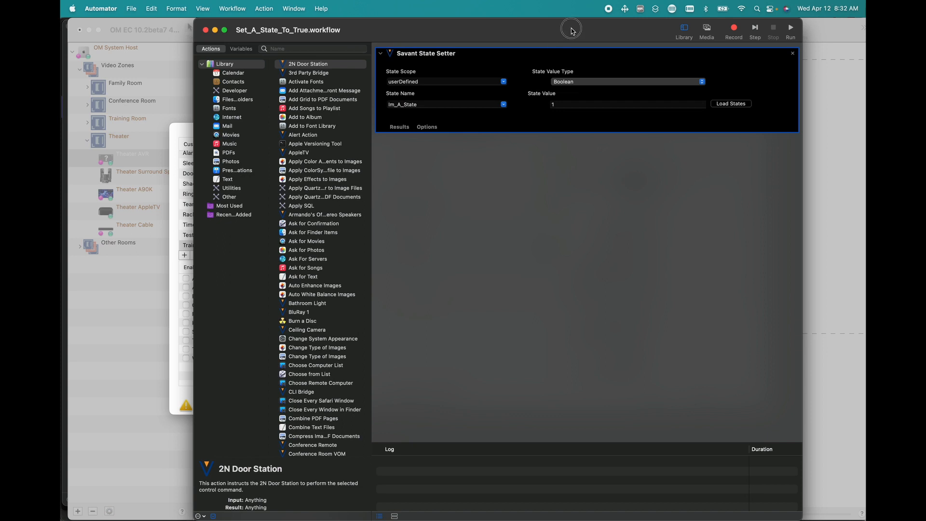
left_click_drag(571, 30, 301, 30)
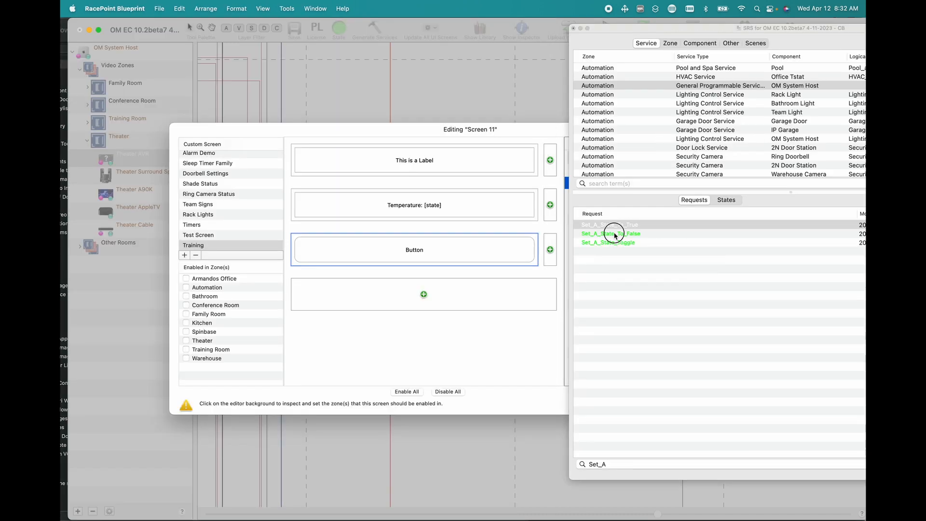
double_click(613, 233)
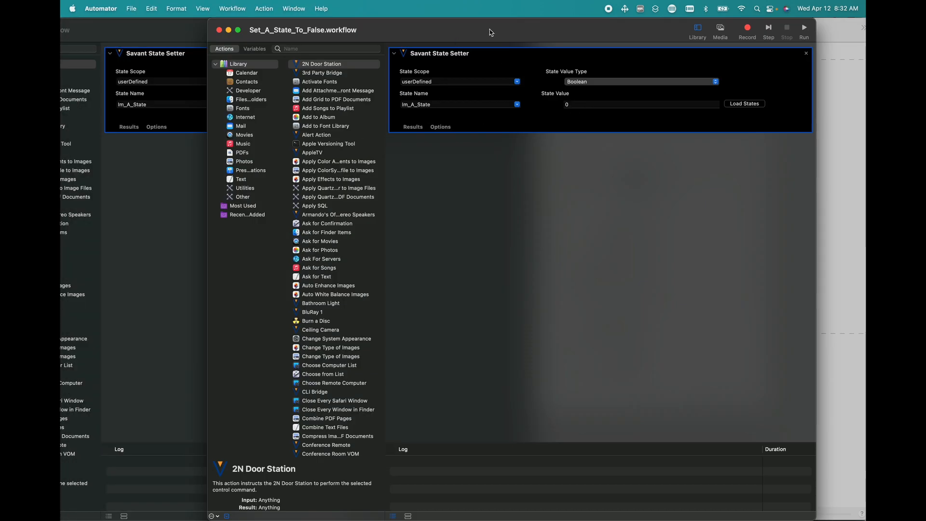
left_click_drag(511, 31, 222, 32)
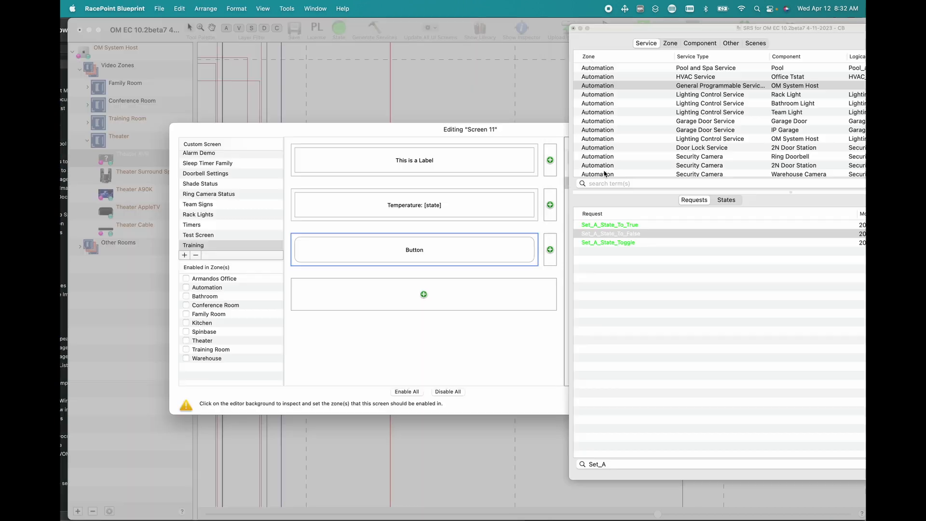
double_click(618, 243)
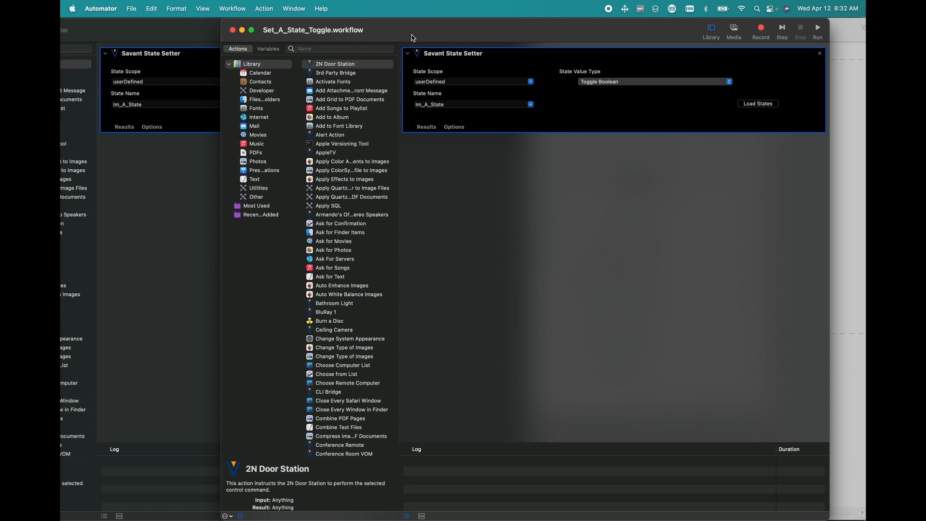
- Close the Set_A_State_Toggle, Set_A_State_To_False and Set_A_State_To_True workflows in Automator
left_click(233, 30)
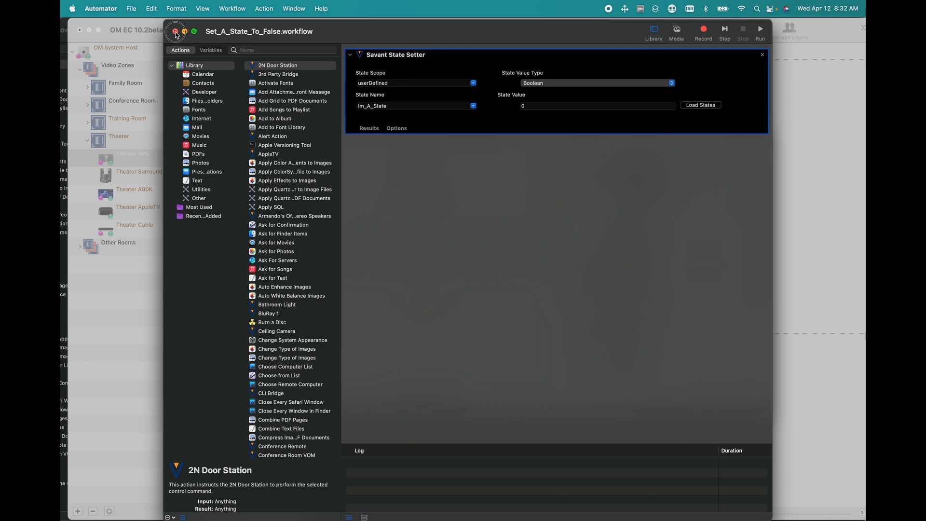
left_click(175, 31)
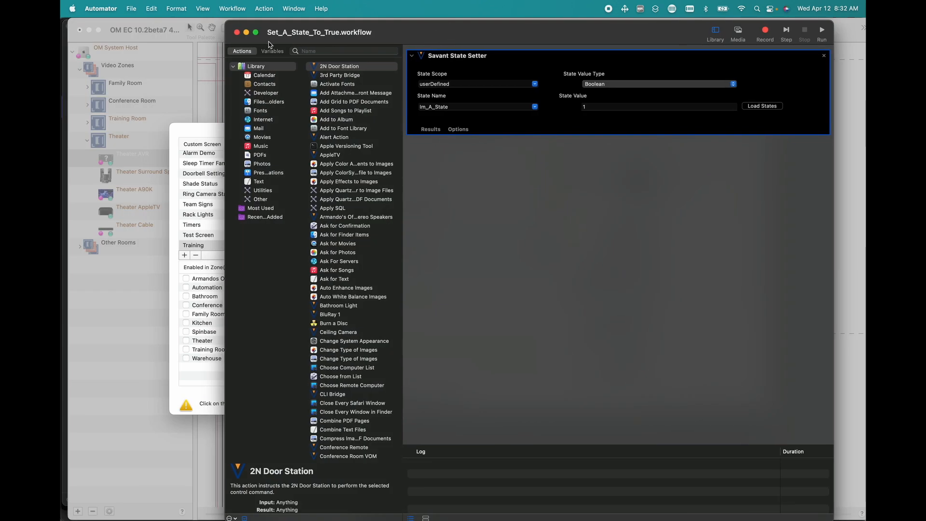
left_click(237, 31)
- Switch to RacePoint Blueprint and assign the Set_A_State_Toggle request from the SRS window as the button's release command
left_click(595, 152)
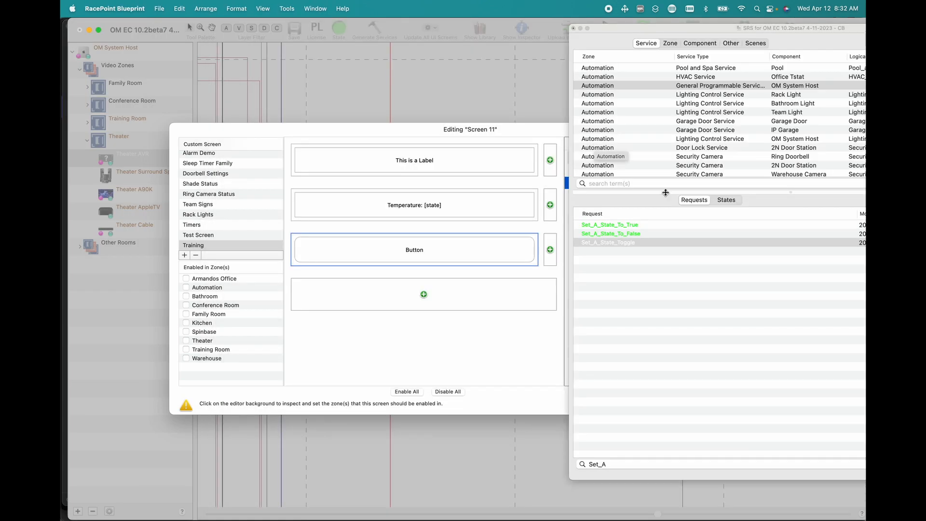
left_click_drag(618, 32, 771, 32)
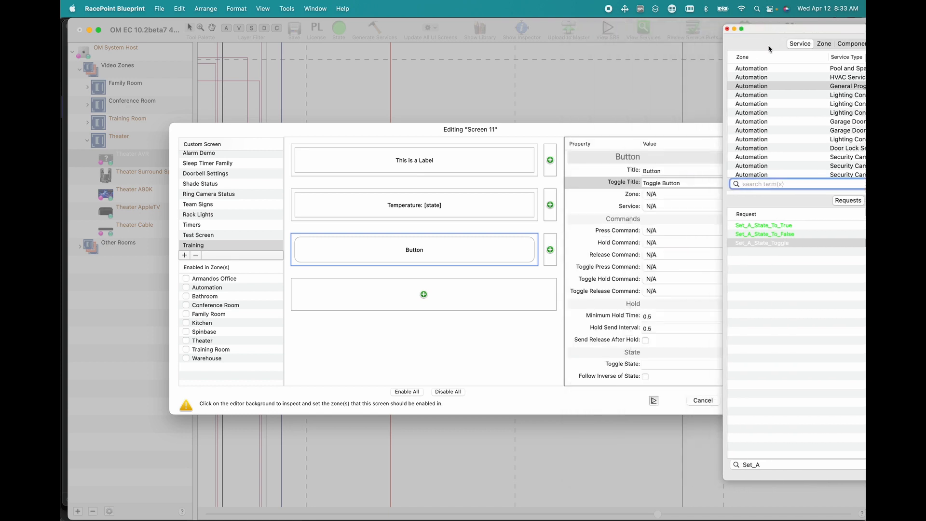
left_click(787, 243)
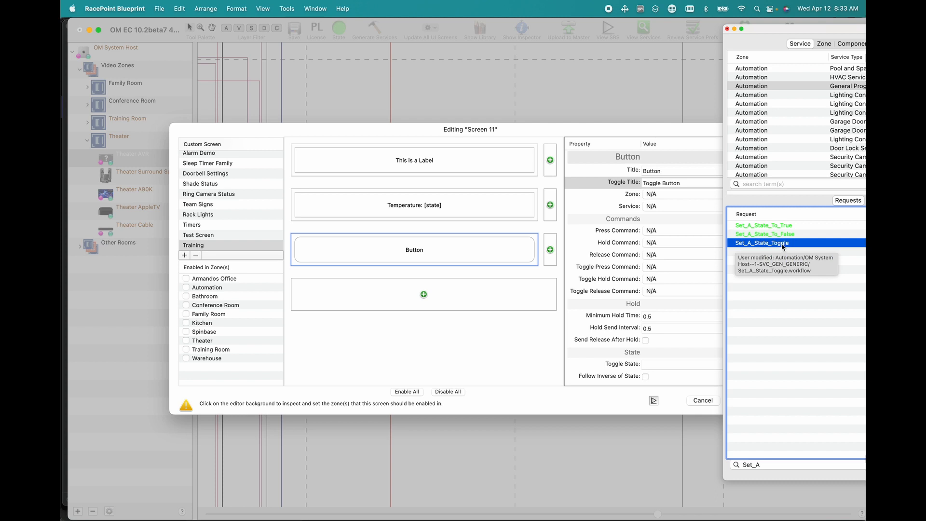
left_click(605, 243)
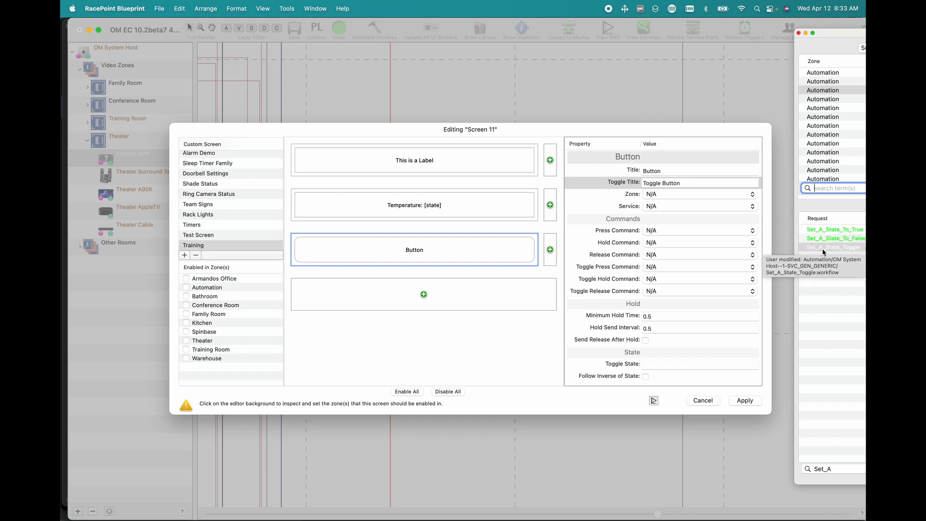
left_click_drag(846, 246, 673, 257)
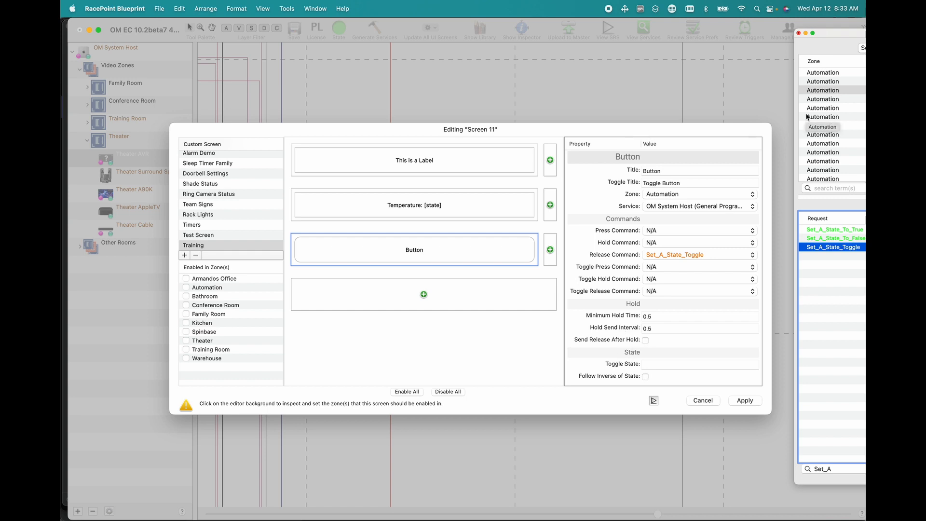
- Find the user-defined state Im_A_State by filtering the SRS states with "Im" and assign it as the button's toggle state
double_click(846, 33)
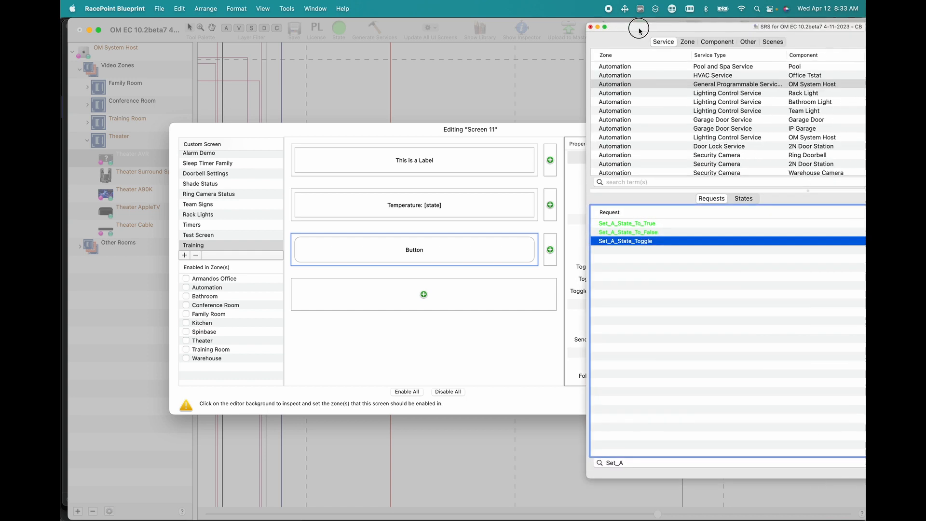
left_click(693, 50)
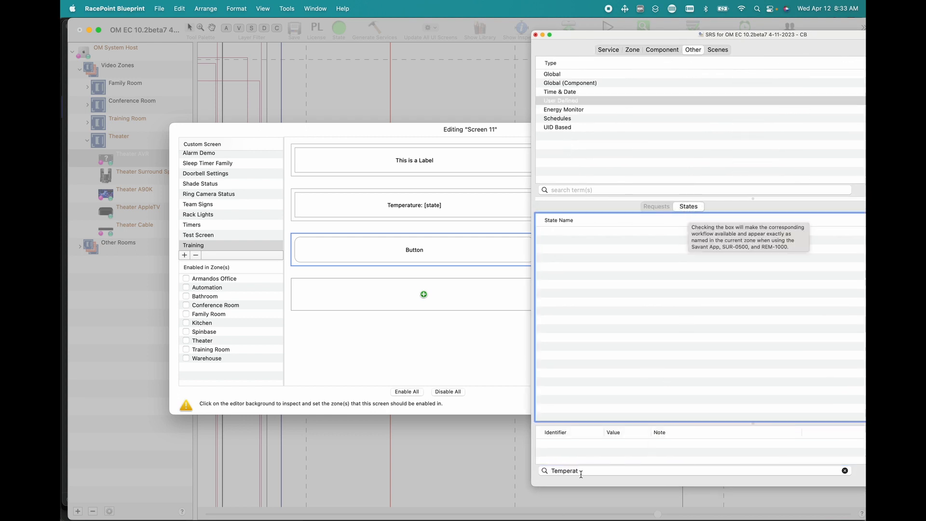
left_click_drag(588, 471, 505, 474)
type("Im")
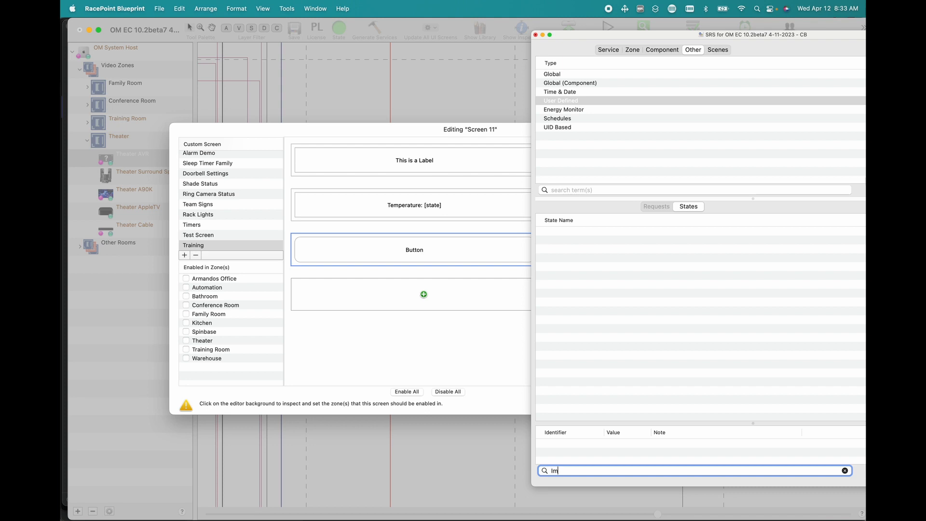
left_click(546, 267)
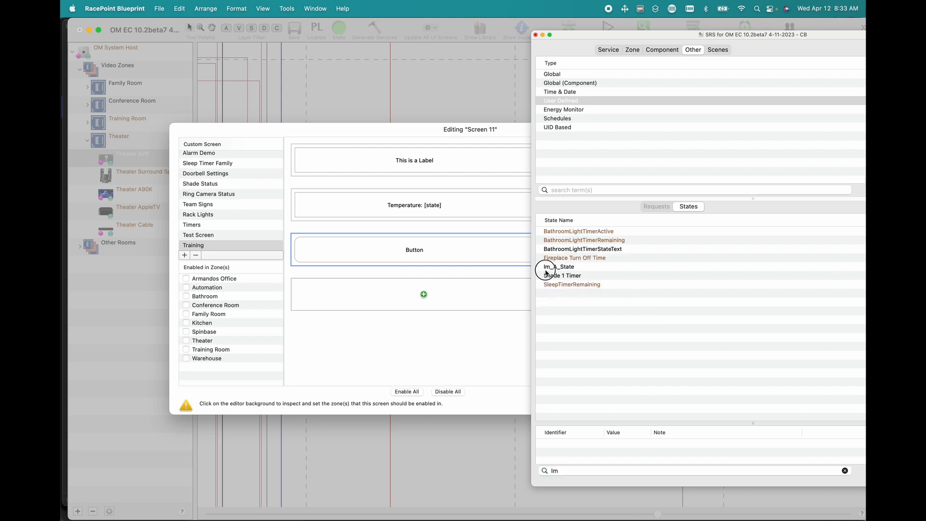
left_click_drag(563, 36, 790, 44)
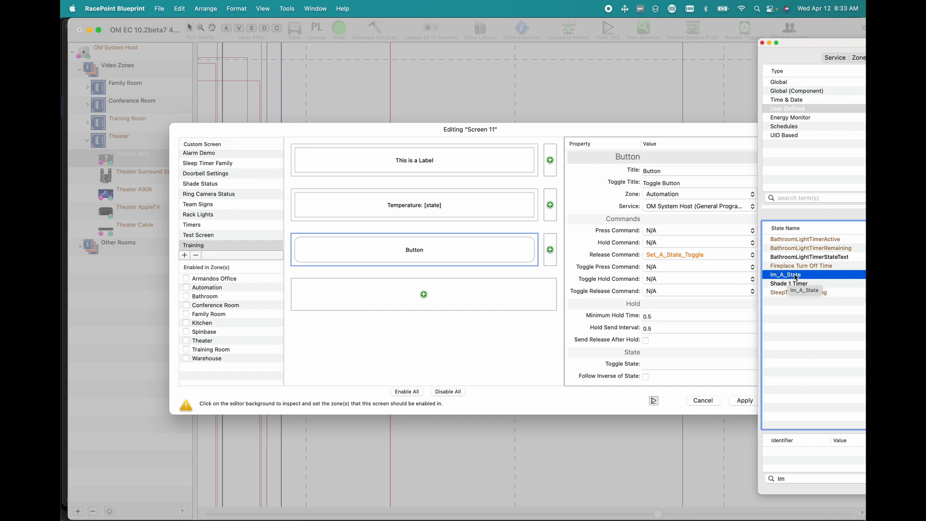
left_click_drag(787, 277, 794, 280)
left_click_drag(791, 275, 675, 366)
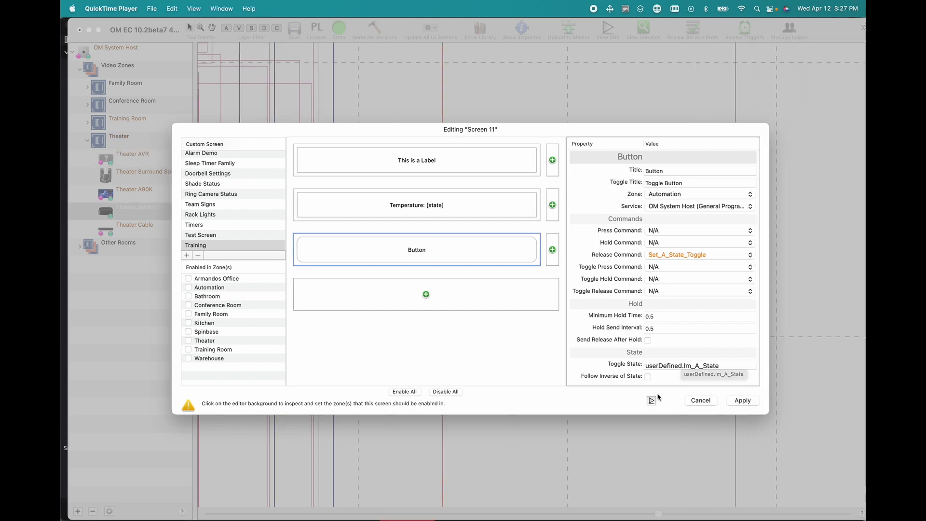
- Assign the Automation zone's Set_A_State_Toggle service request as the button's toggle release command
left_click(653, 400)
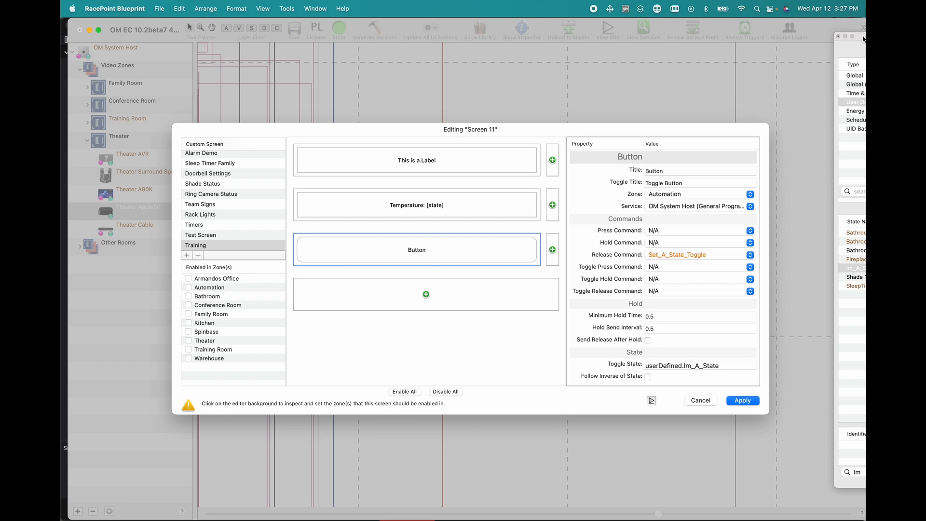
left_click_drag(863, 39, 692, 31)
left_click(740, 44)
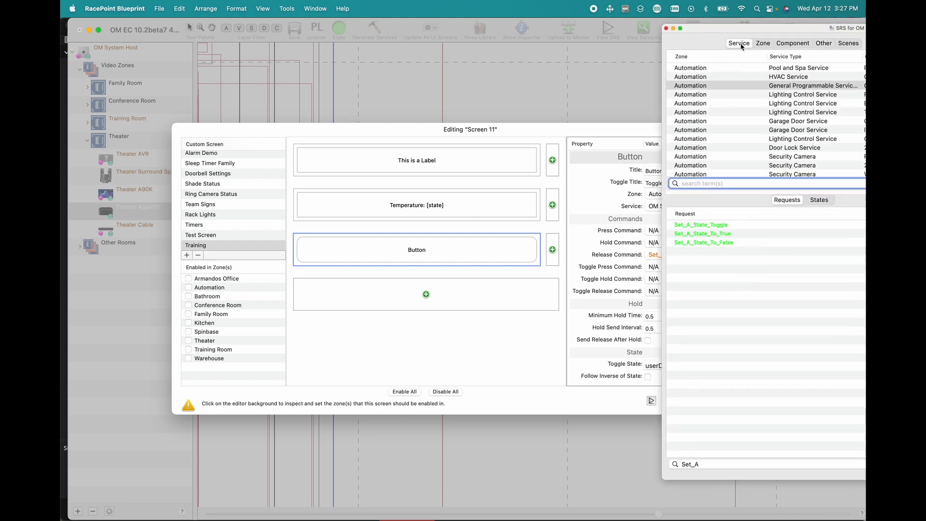
left_click(703, 226)
left_click_drag(699, 29, 801, 29)
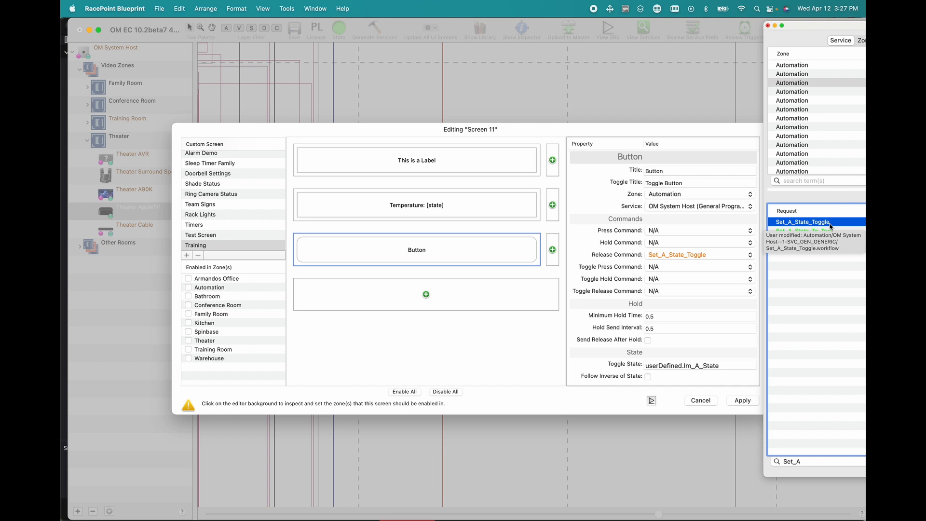
left_click_drag(830, 225, 687, 293)
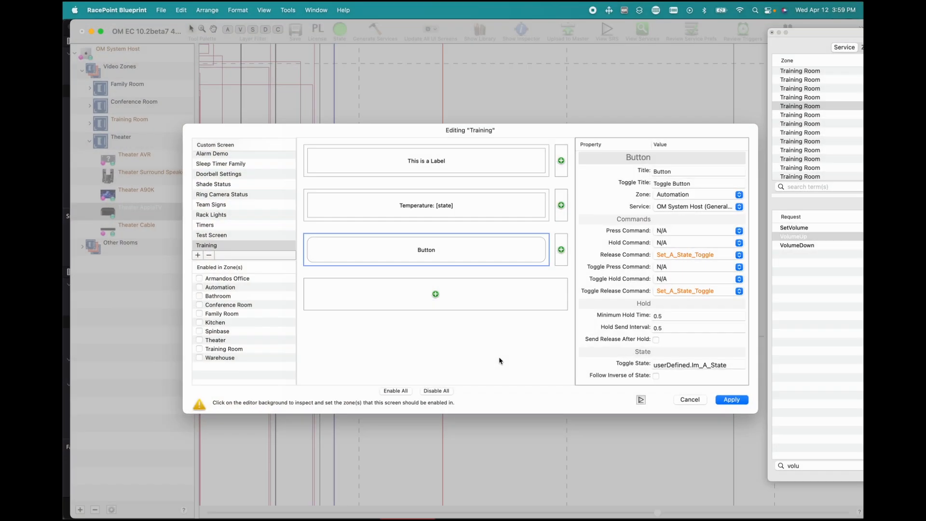
- Add another button in a new row below the existing one and title it "Vol Dn"
left_click(436, 294)
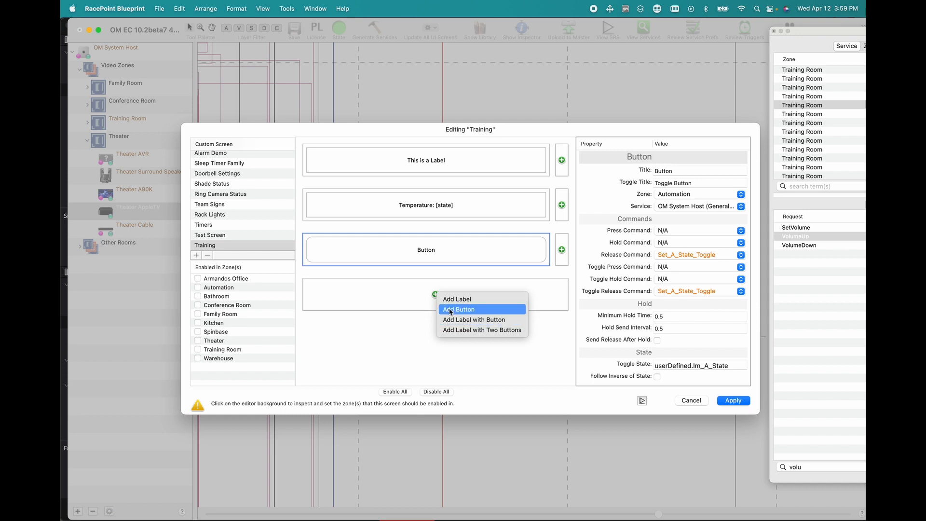
left_click(452, 310)
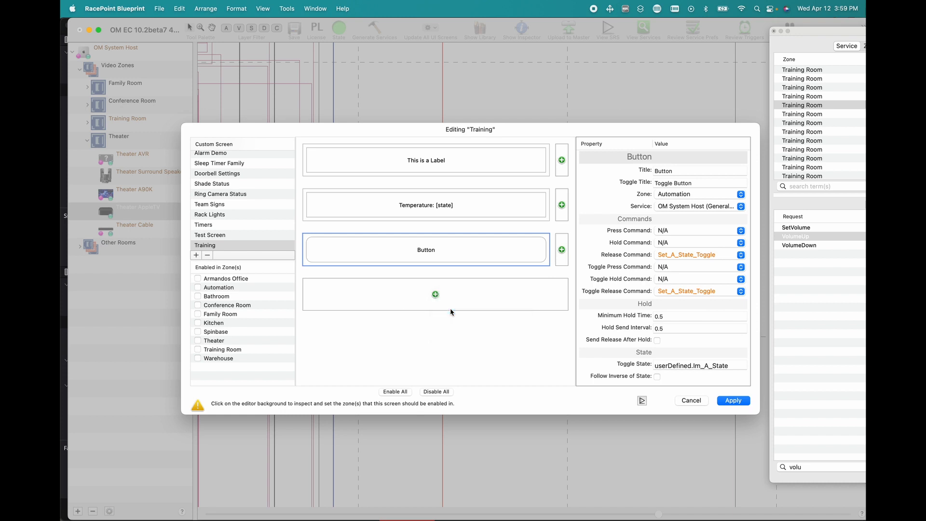
left_click(682, 174)
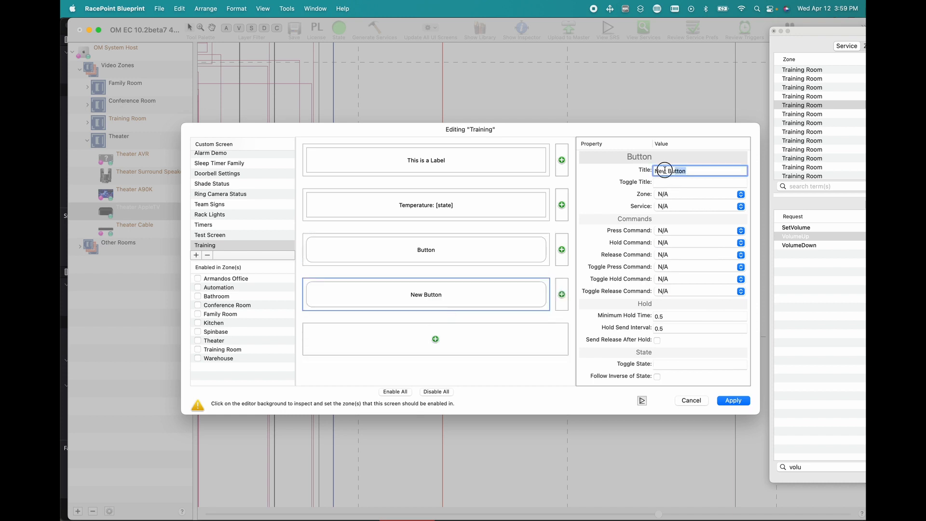
type("Vol Dn")
left_click(636, 195)
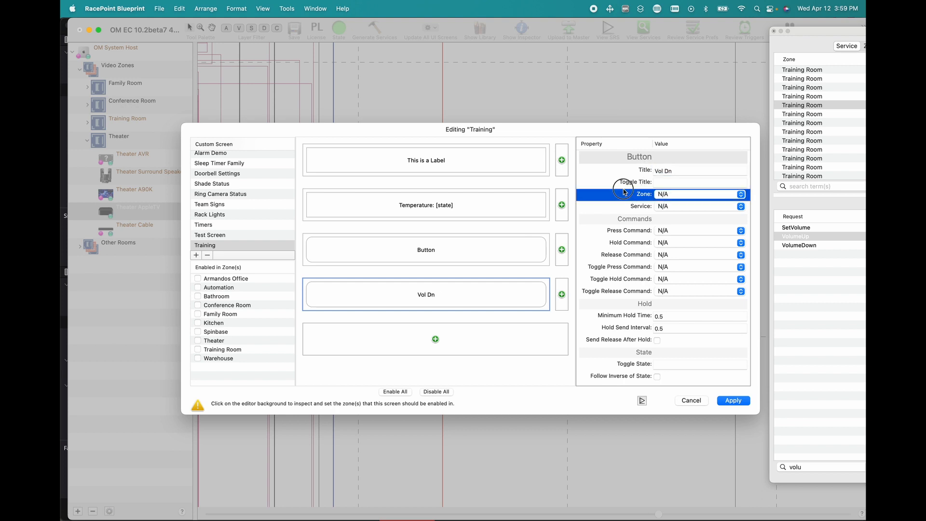
- Add a label with button beside the Vol Dn button and set its label text to "Volume"
left_click(562, 295)
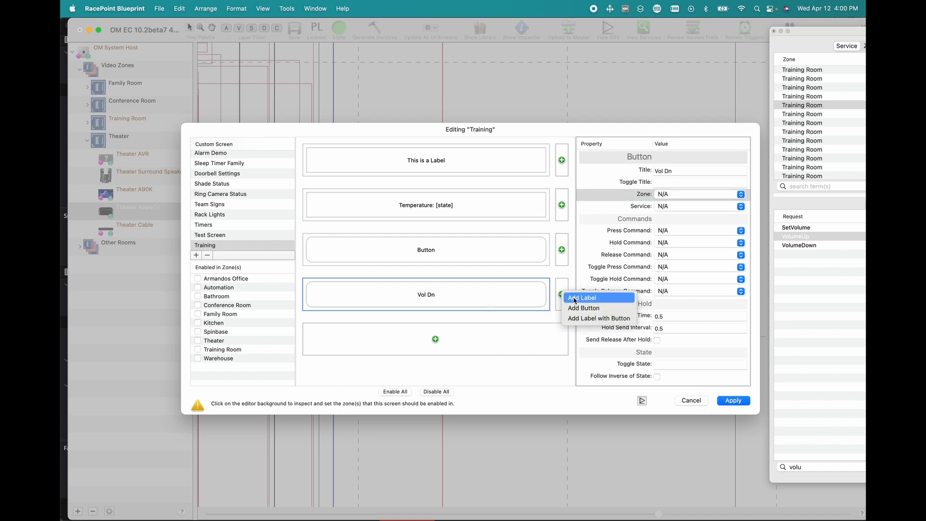
left_click(577, 319)
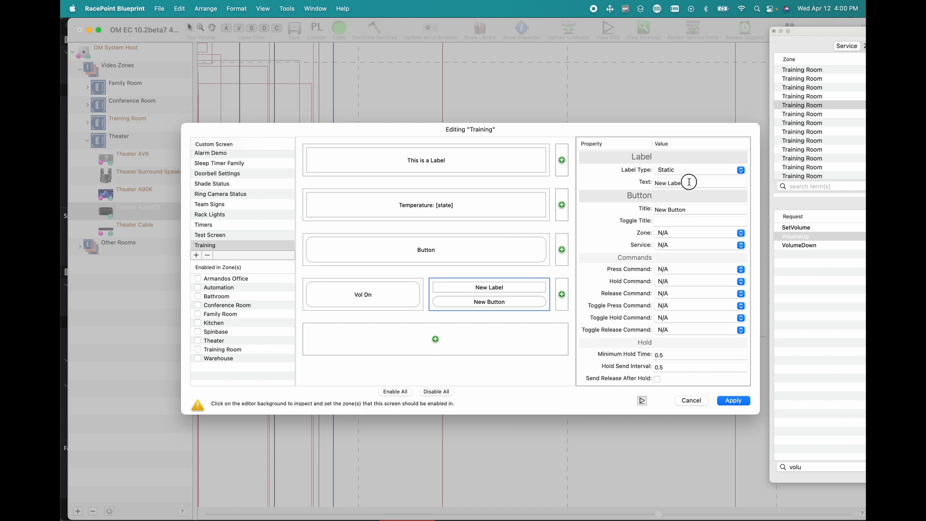
left_click(689, 181)
left_click_drag(688, 182, 646, 181)
type("Vo")
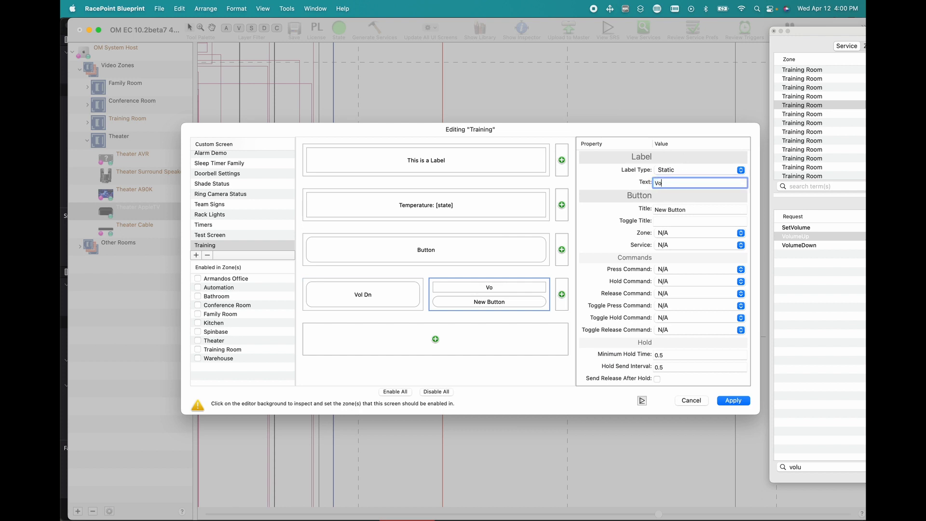
type("lume")
- Change the new label's type to Dynamic and enter "Volume:" as its dynamic text
left_click(674, 170)
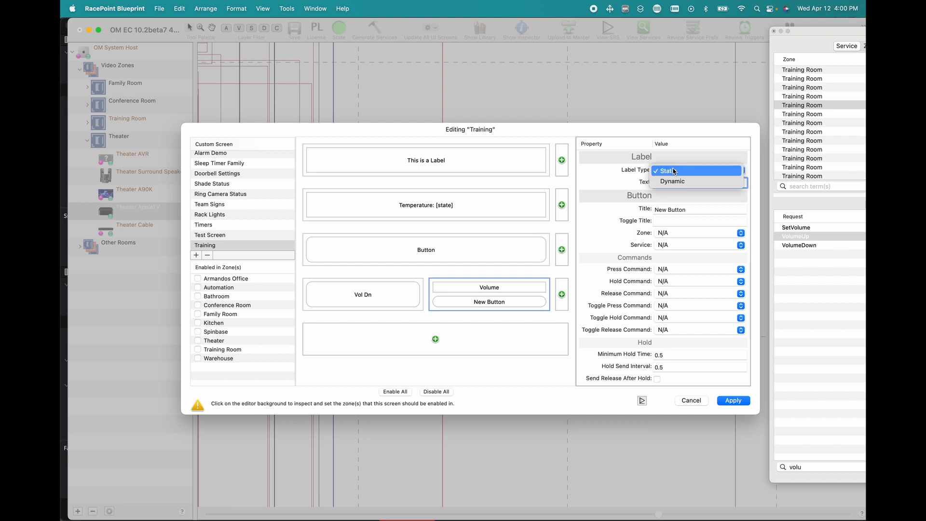
left_click(671, 180)
left_click(681, 181)
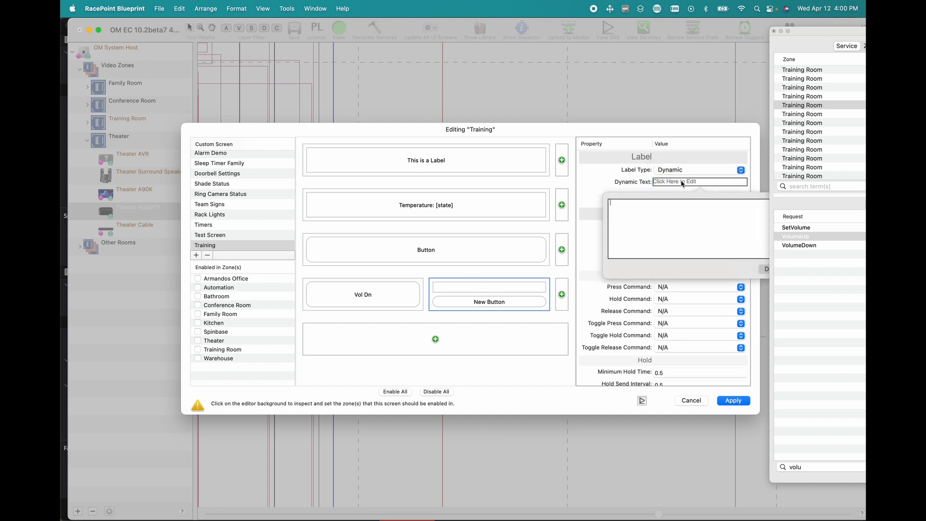
type("Volume:")
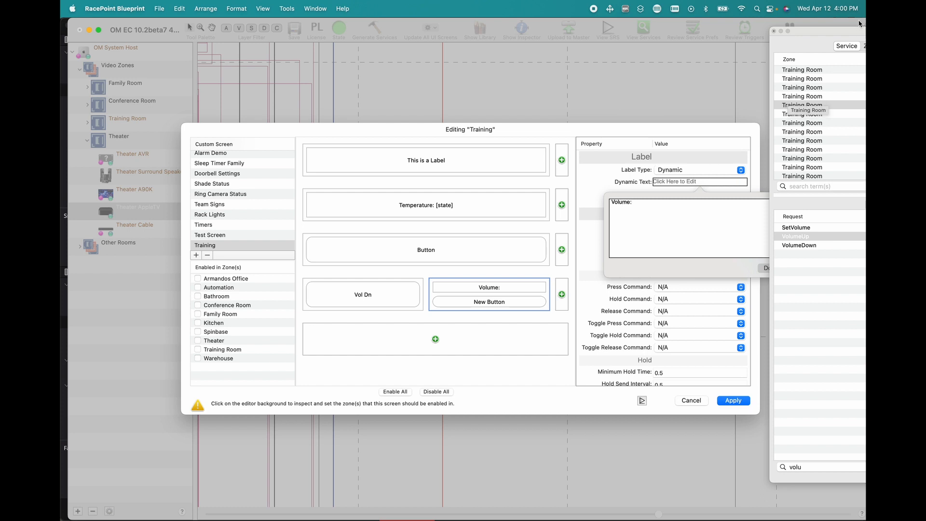
- Show the states of the Training Room's AppleTV Audio Service in the SRS window and filter them by "volu"
left_click_drag(850, 36, 591, 39)
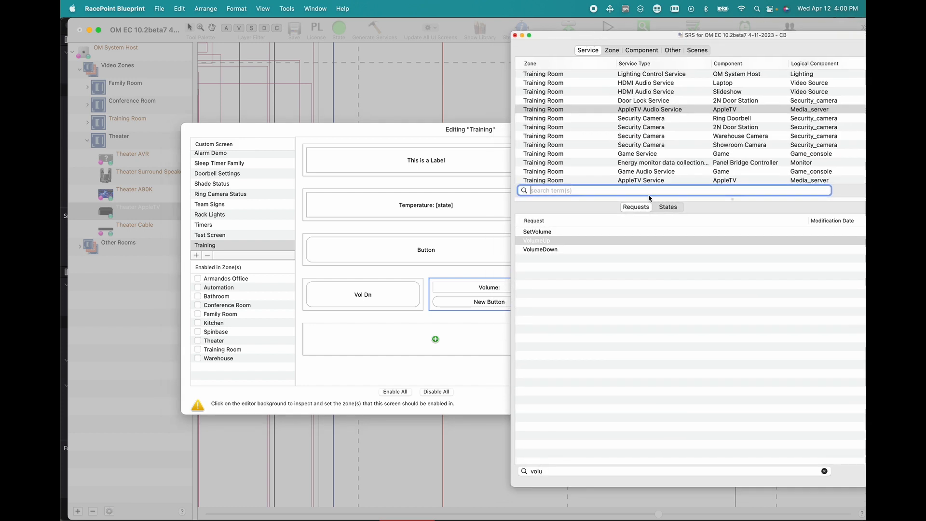
left_click(668, 207)
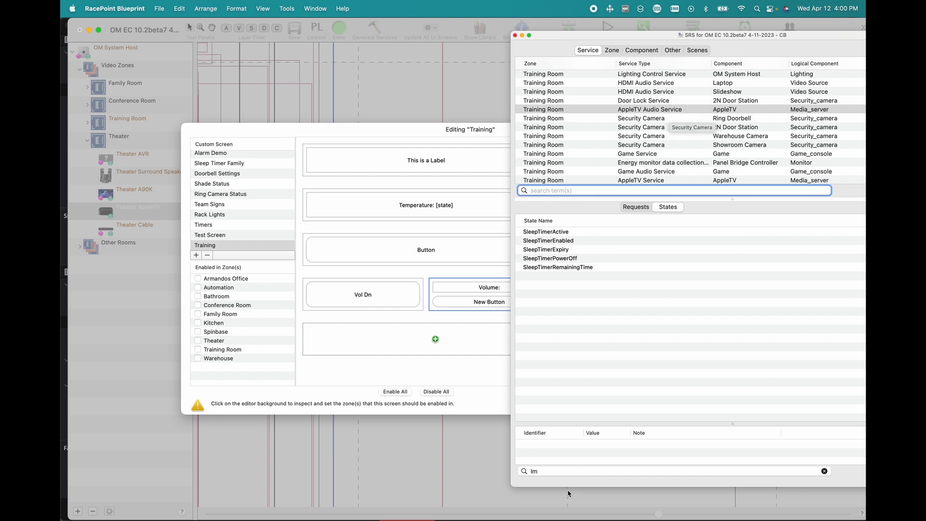
left_click_drag(579, 472, 481, 471)
key("BackSpace")
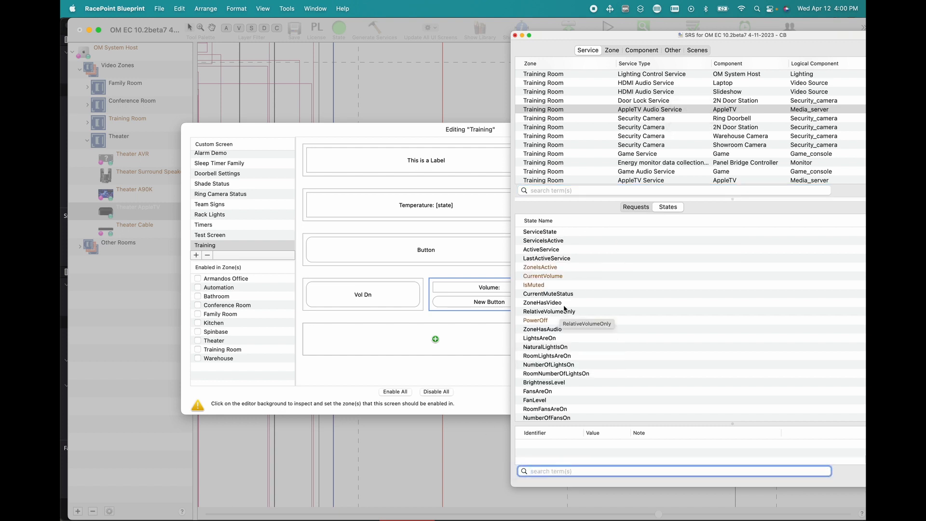
scroll(551, 309, "down", 5)
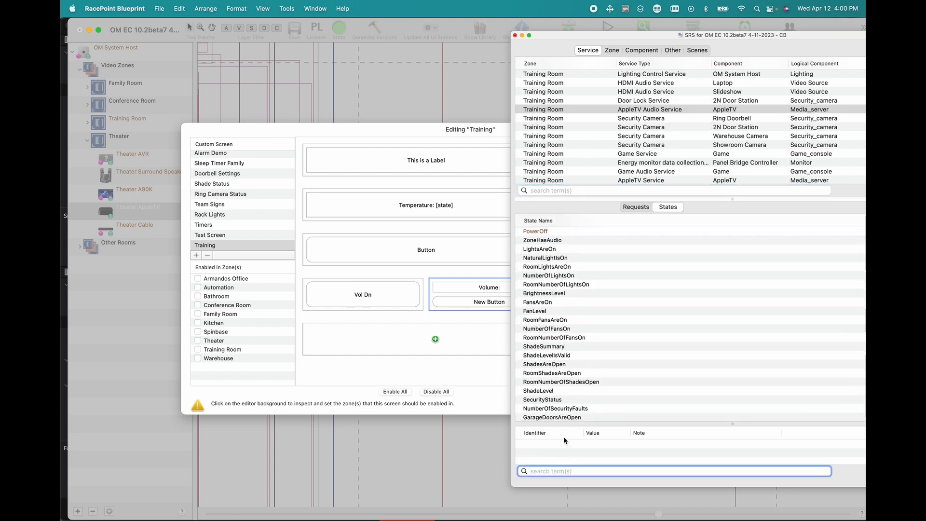
type("volu")
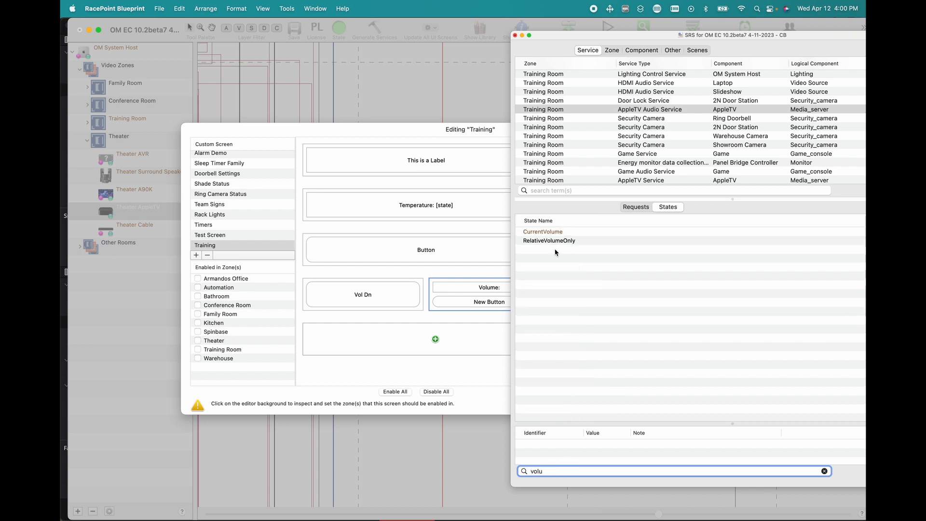
- Insert the CurrentVolume state after "Volume:" in the label's dynamic text and finish editing it
left_click(554, 234)
left_click_drag(554, 42, 776, 45)
left_click_drag(766, 240, 674, 207)
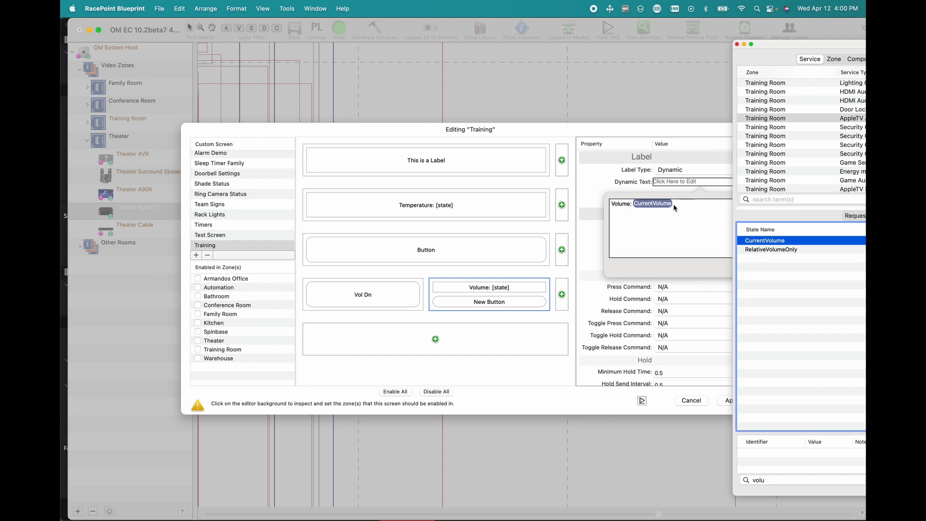
left_click(699, 206)
left_click_drag(766, 48, 827, 49)
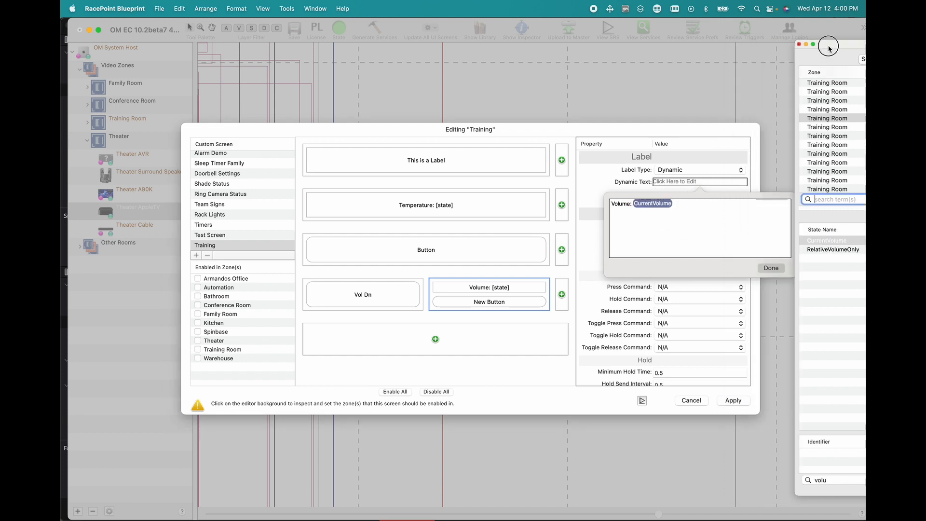
left_click(768, 270)
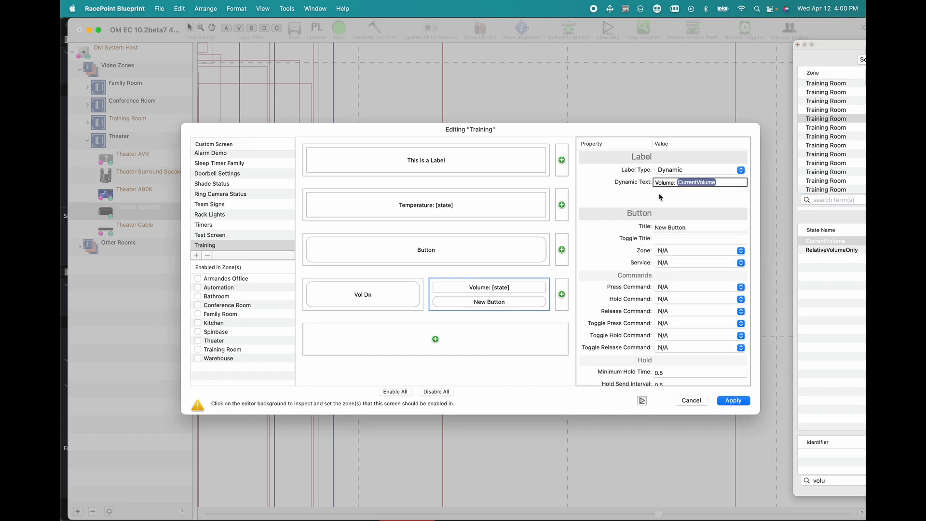
- Set both the title and the toggle title of the button under the Volume label to "Mute"
left_click(672, 228)
left_click_drag(697, 225, 630, 228)
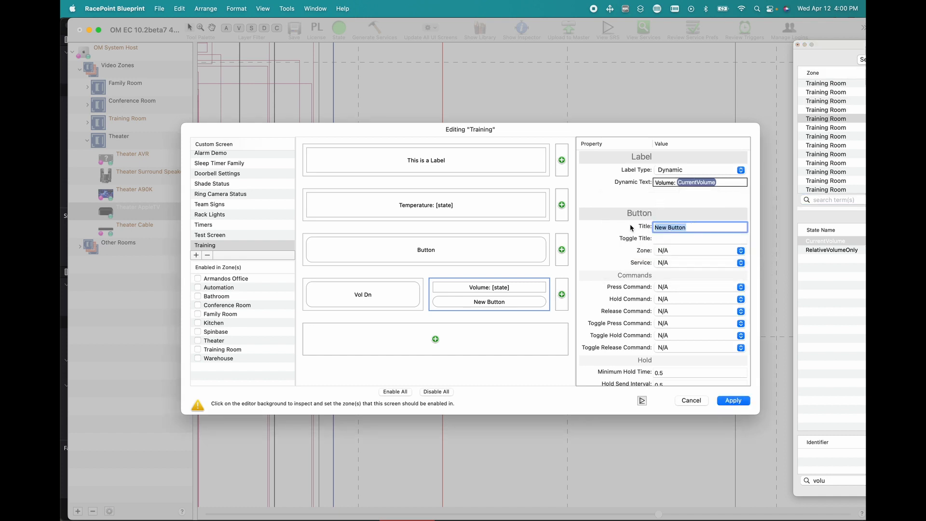
type("Mute")
key("Return")
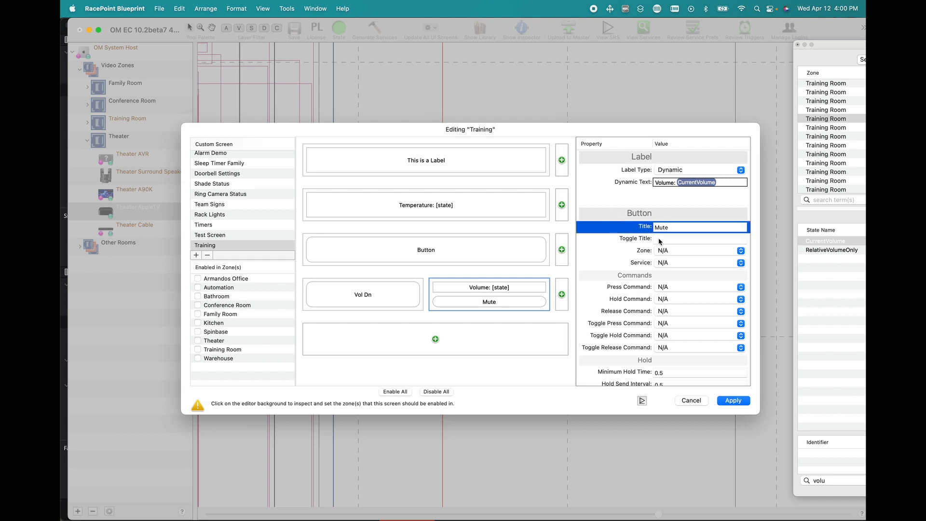
left_click(660, 238)
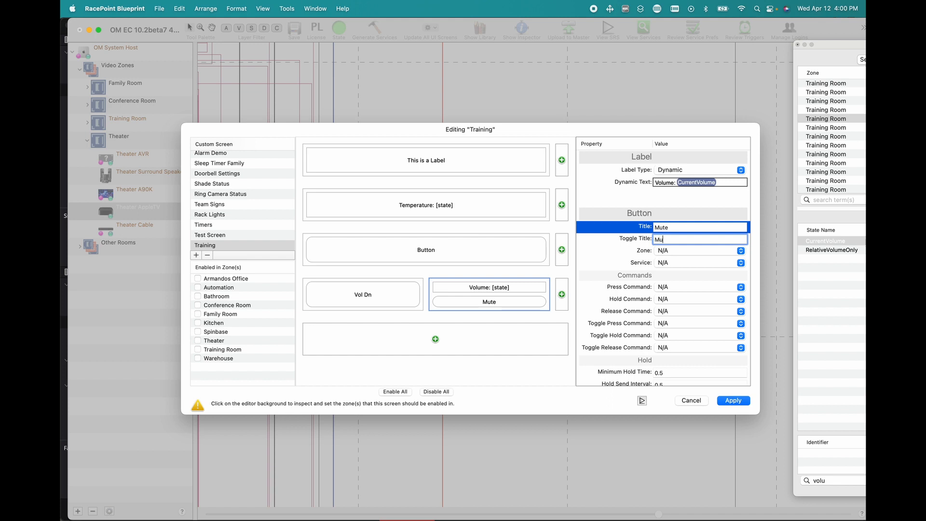
left_click(622, 237)
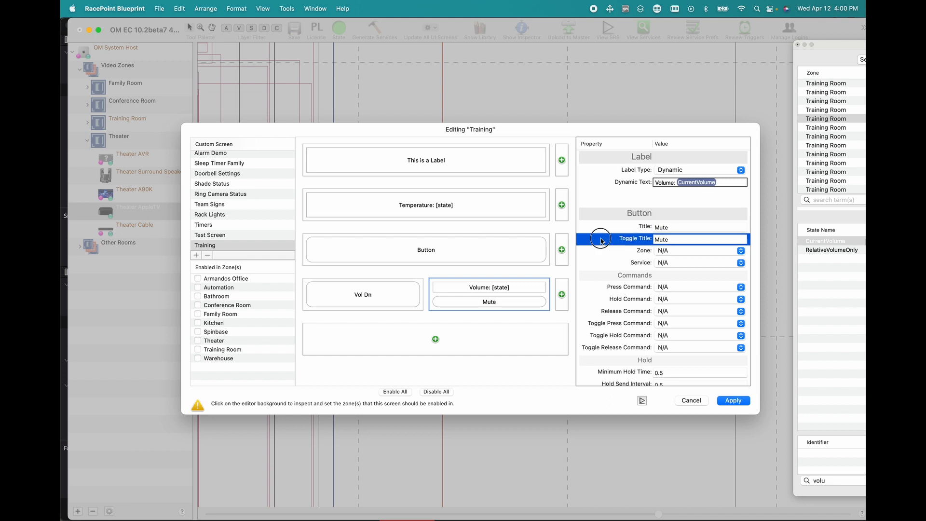
- Assign the Mute button to the Training Room zone and set its press command to MuteOn
left_click(666, 251)
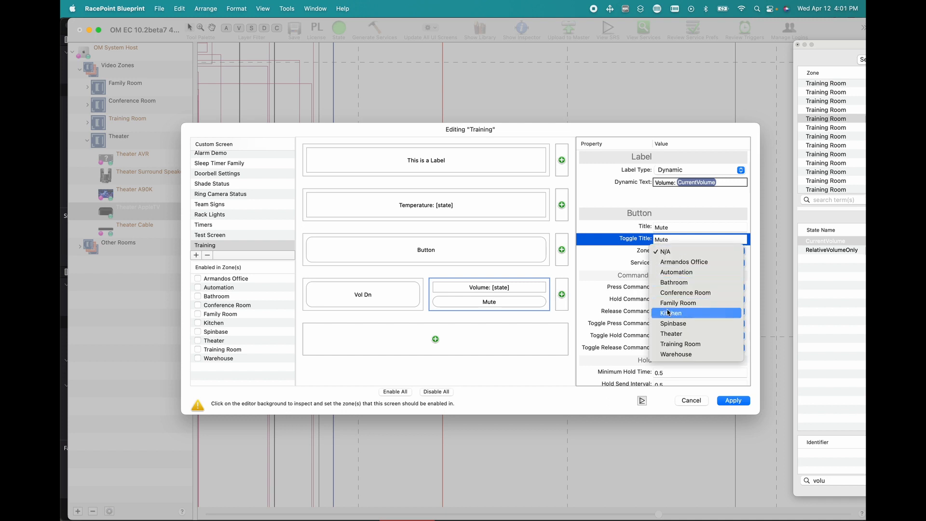
left_click(666, 344)
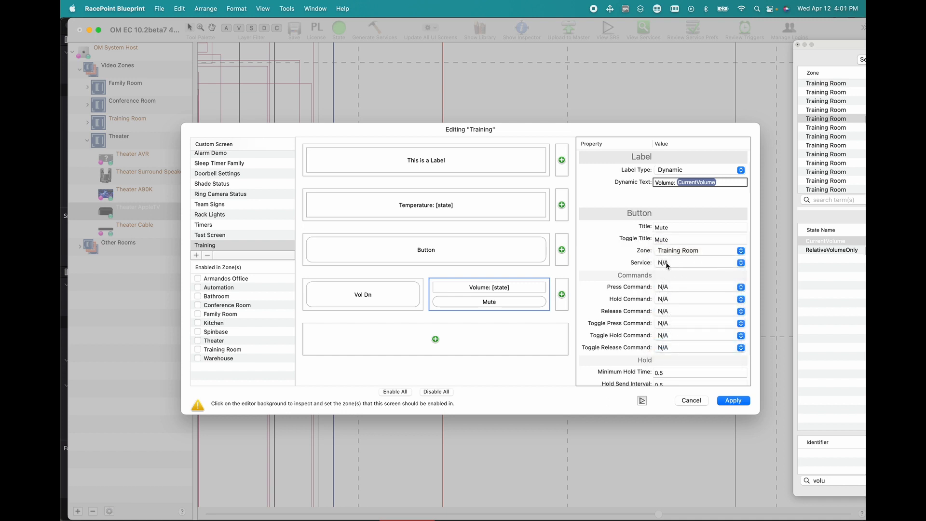
left_click(681, 288)
scroll(529, 337, "down", 20)
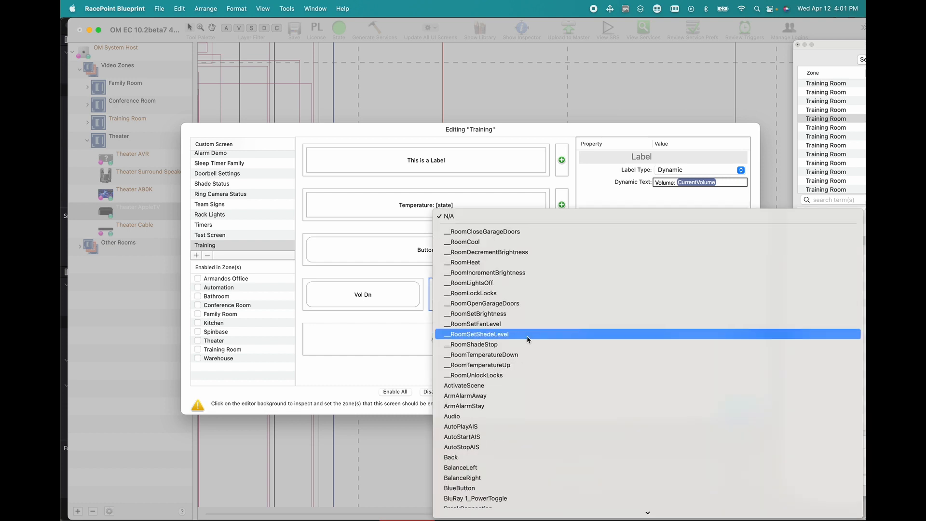
scroll(528, 339, "up", 20)
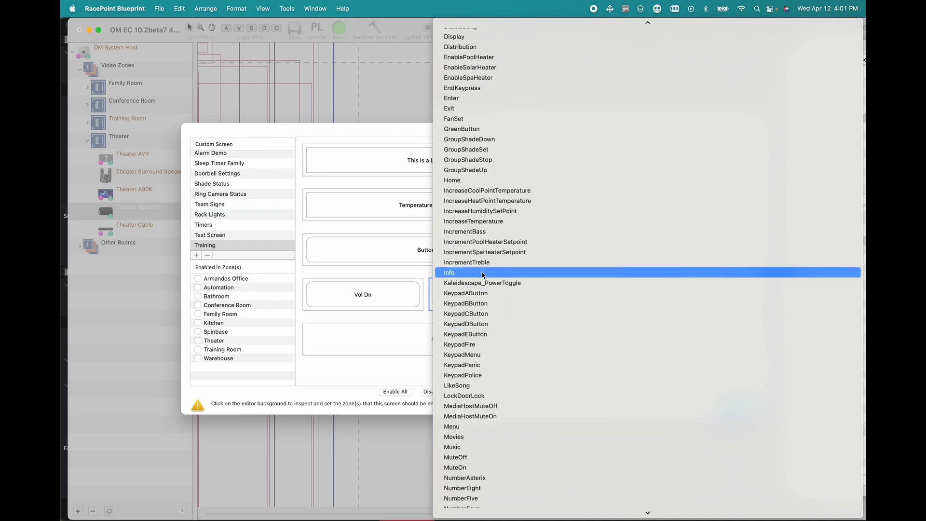
scroll(466, 432, "down", 5)
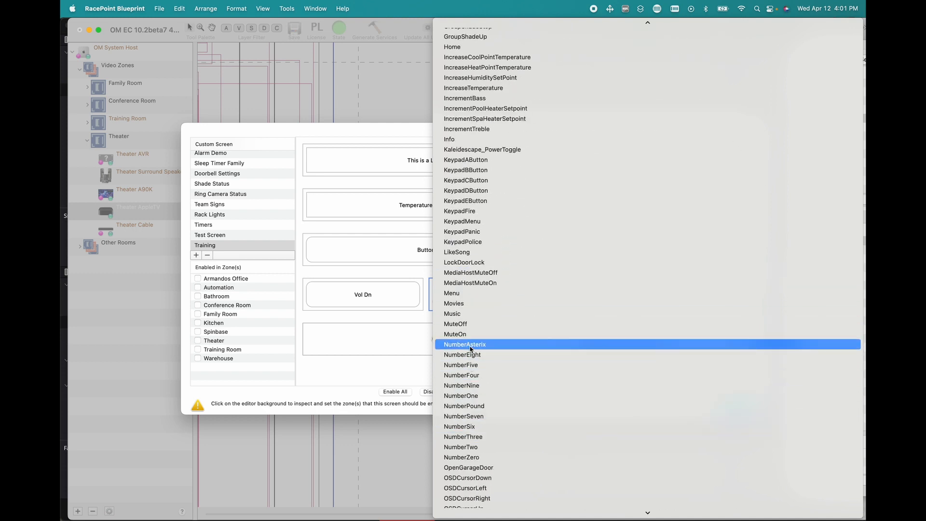
left_click(470, 335)
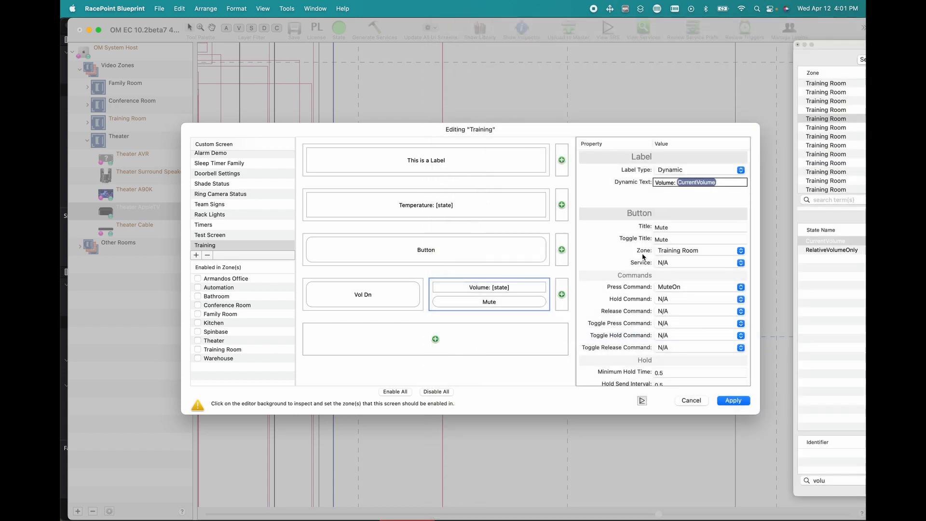
left_click(704, 311)
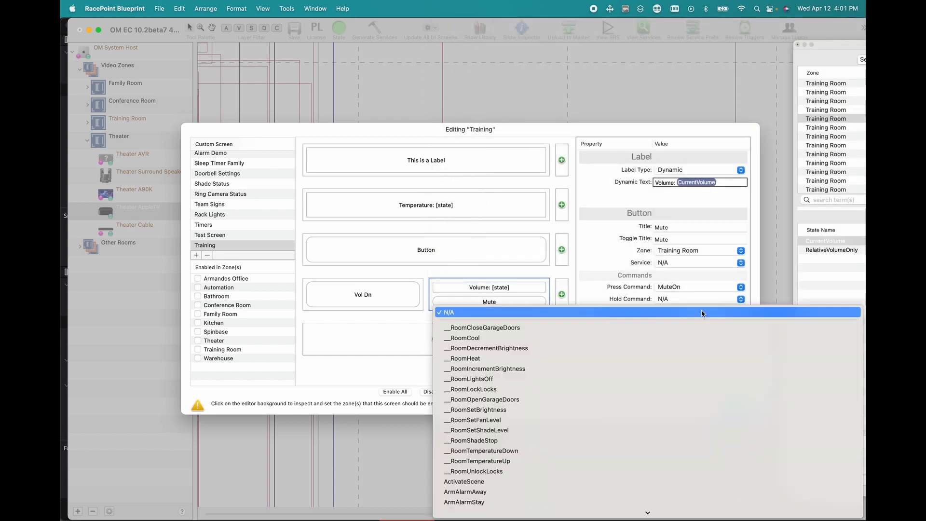
scroll(537, 366, "down", 15)
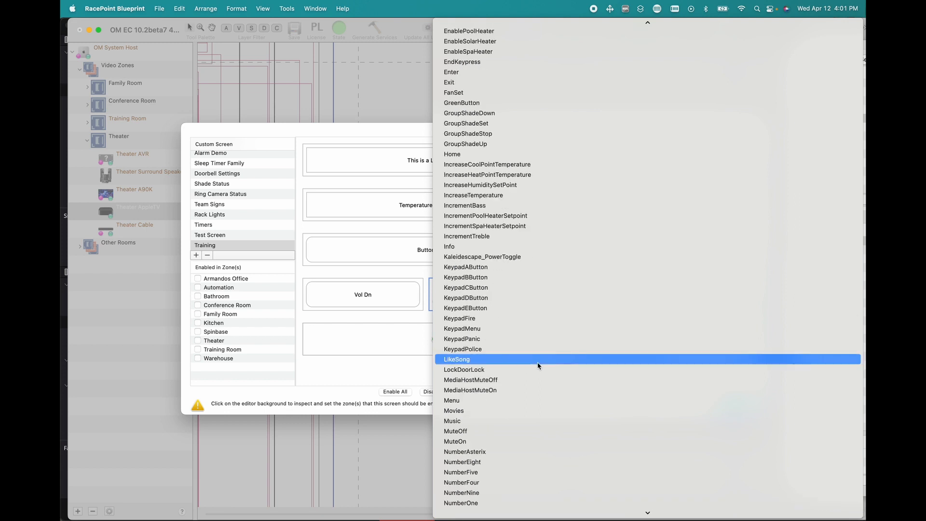
left_click(478, 424)
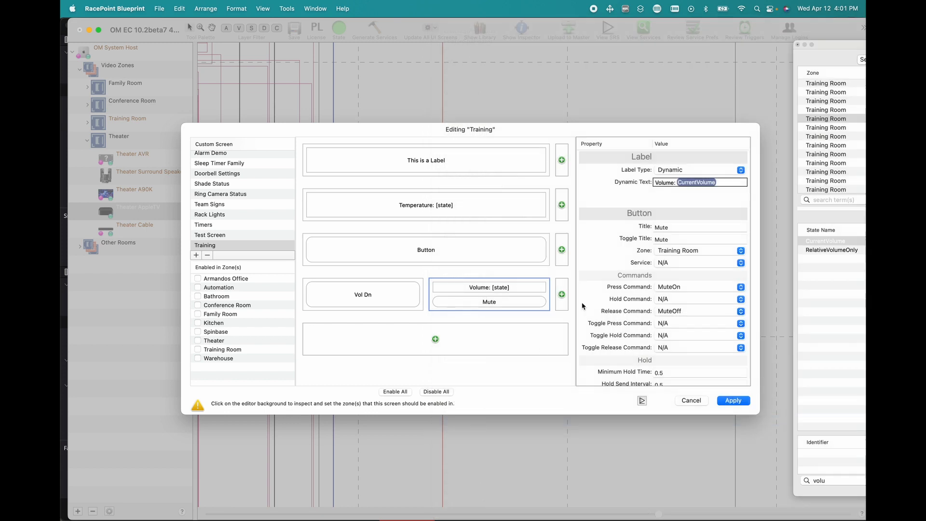
left_click(668, 311)
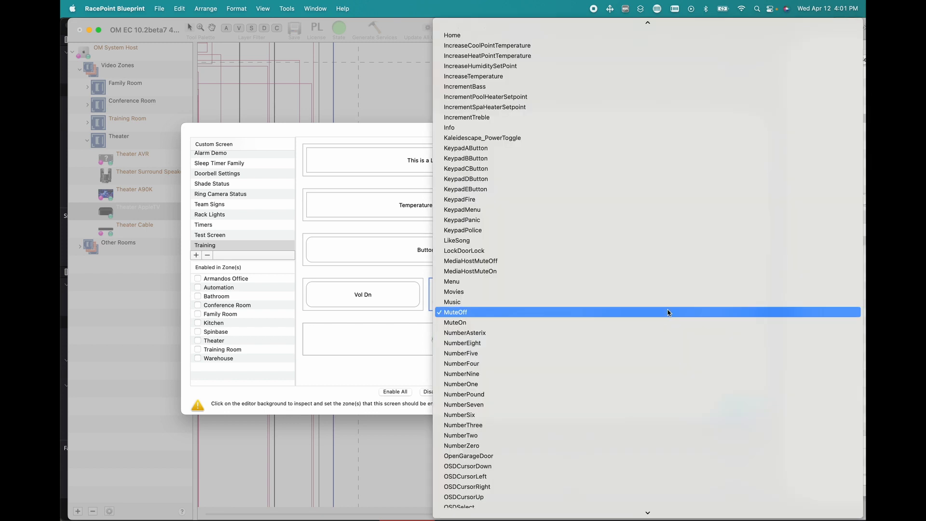
scroll(532, 190, "up", 15)
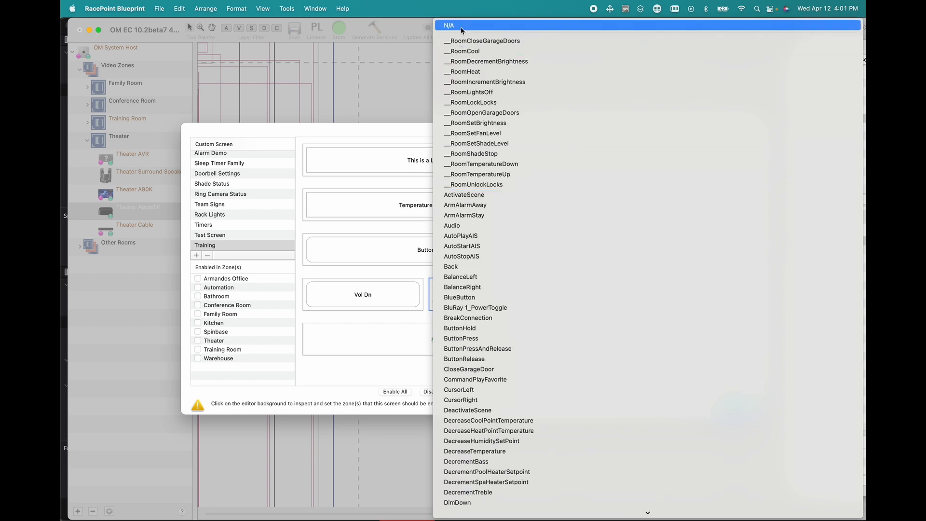
left_click(535, 25)
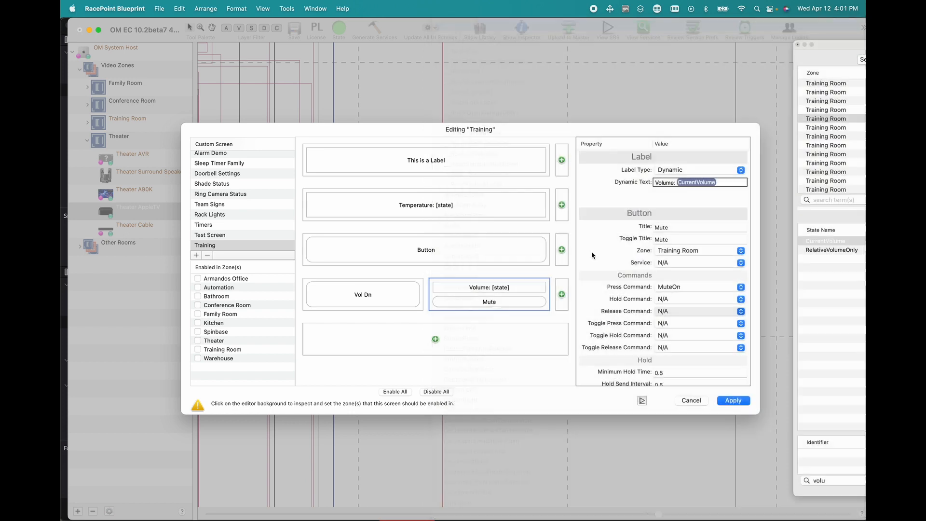
- Set the Mute button's toggle press command to MuteOff
left_click(666, 324)
scroll(545, 371, "down", 15)
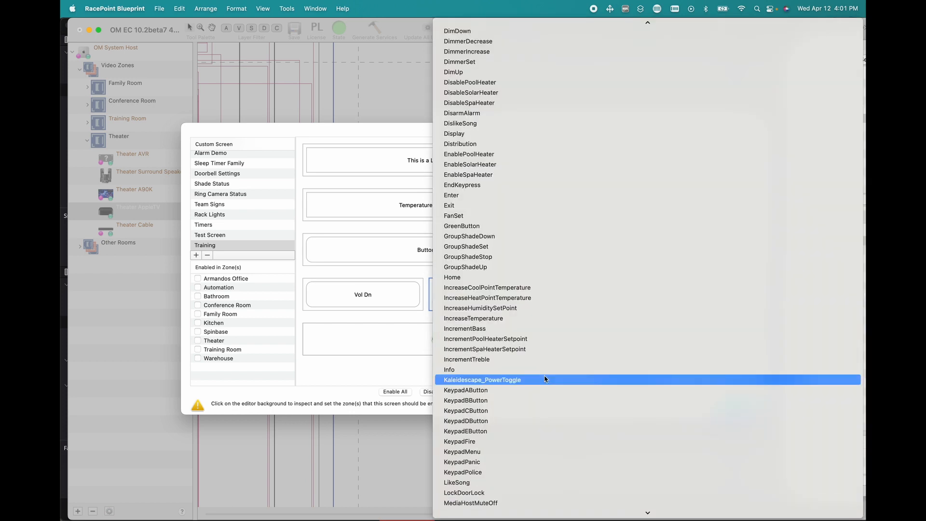
left_click(548, 421)
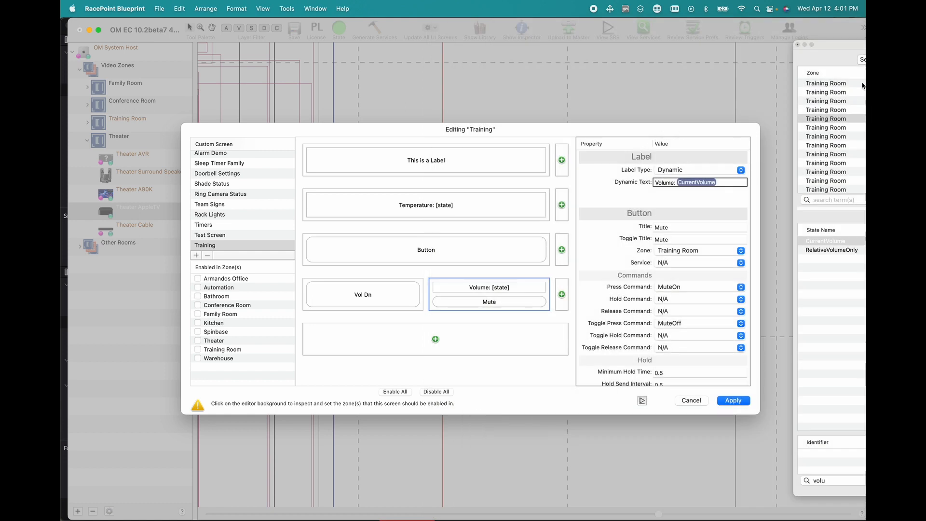
- Filter the AppleTV Audio Service states in the SRS window by "mute" and select the IsMuted state
left_click(853, 43)
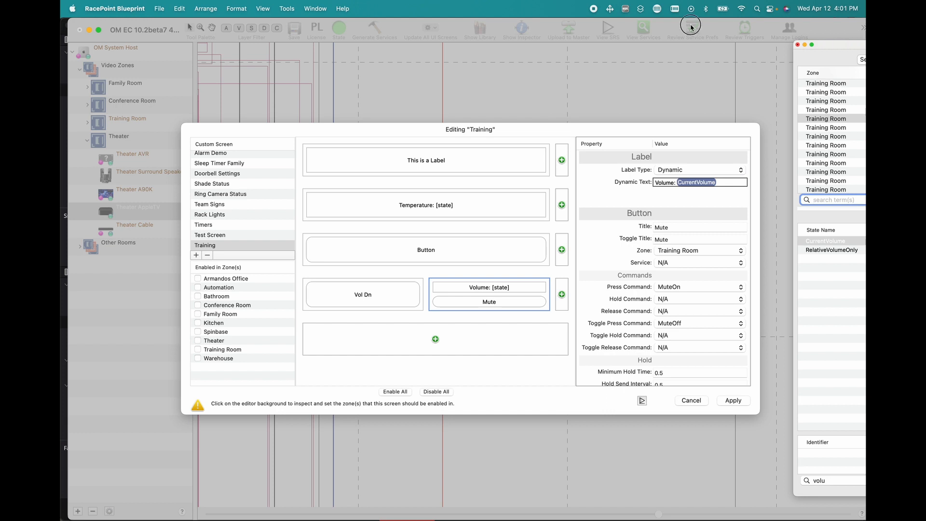
left_click_drag(854, 47, 649, 35)
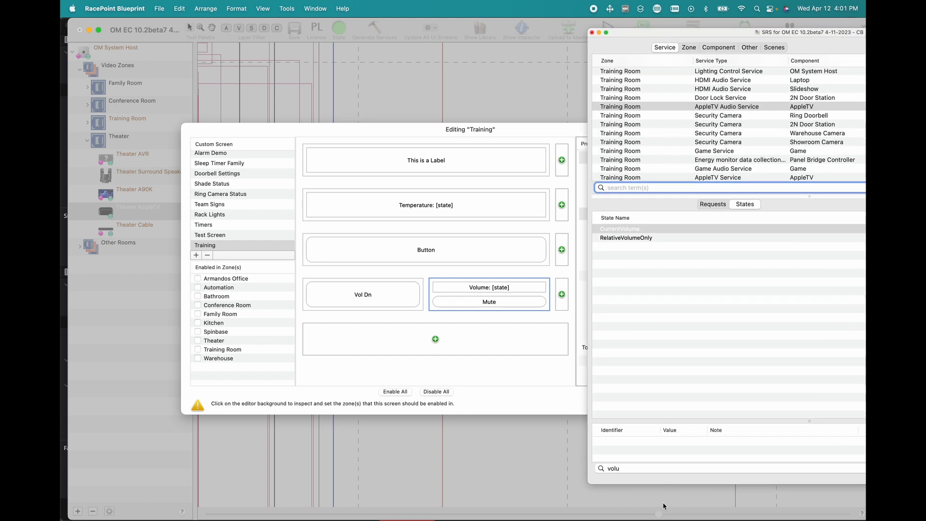
left_click(631, 470)
type("m")
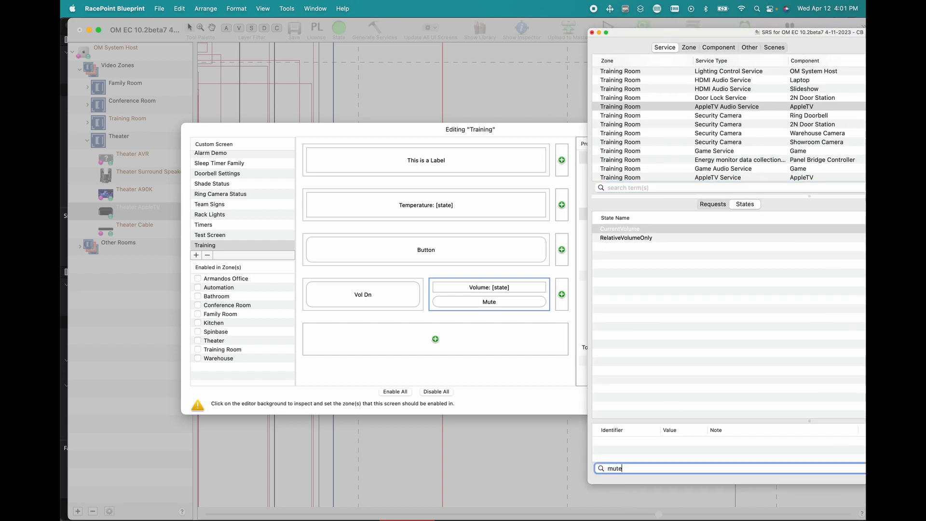
type("ute")
left_click(613, 230)
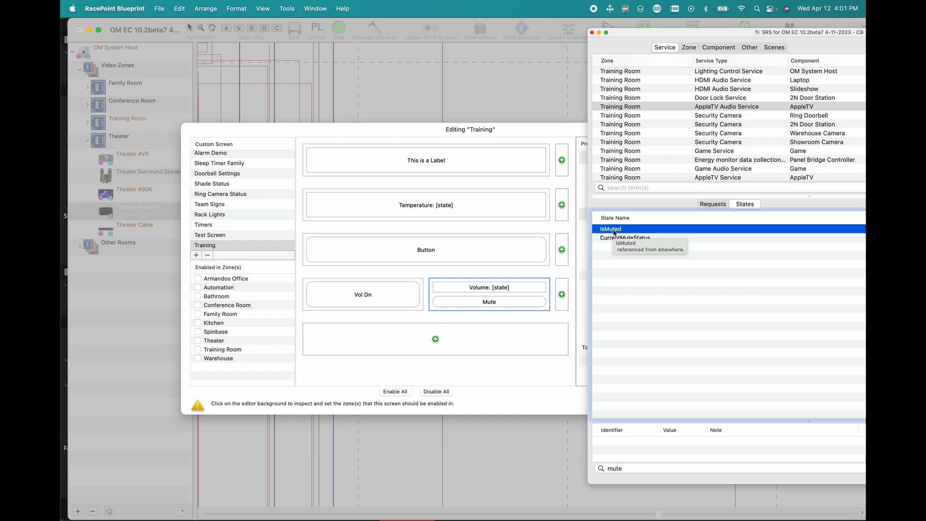
- Assign the Training Room's IsMuted state as the Mute button's toggle state
left_click_drag(622, 32, 795, 37)
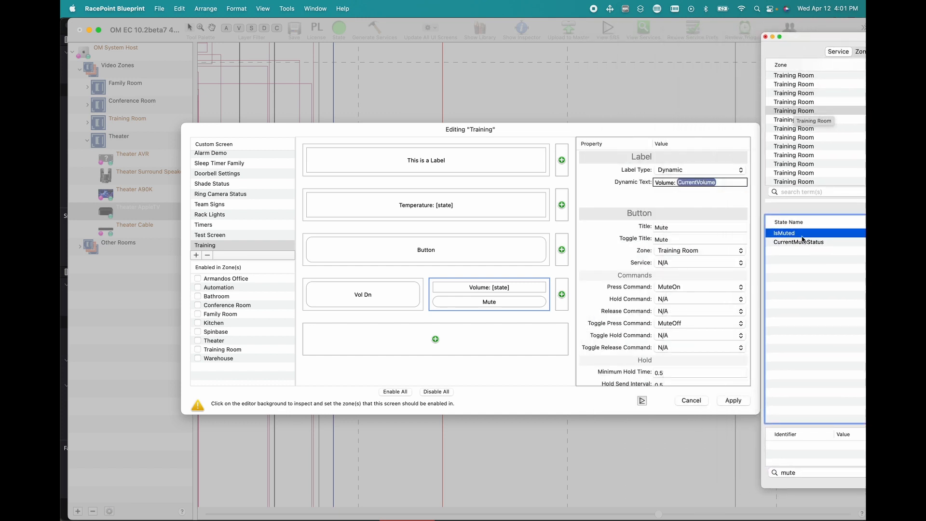
scroll(667, 295, "down", 3)
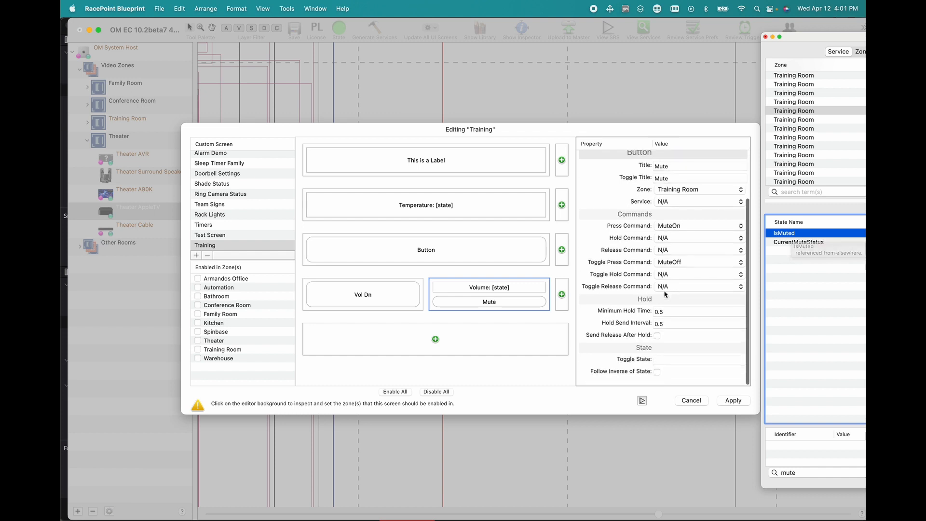
left_click_drag(807, 235, 688, 370)
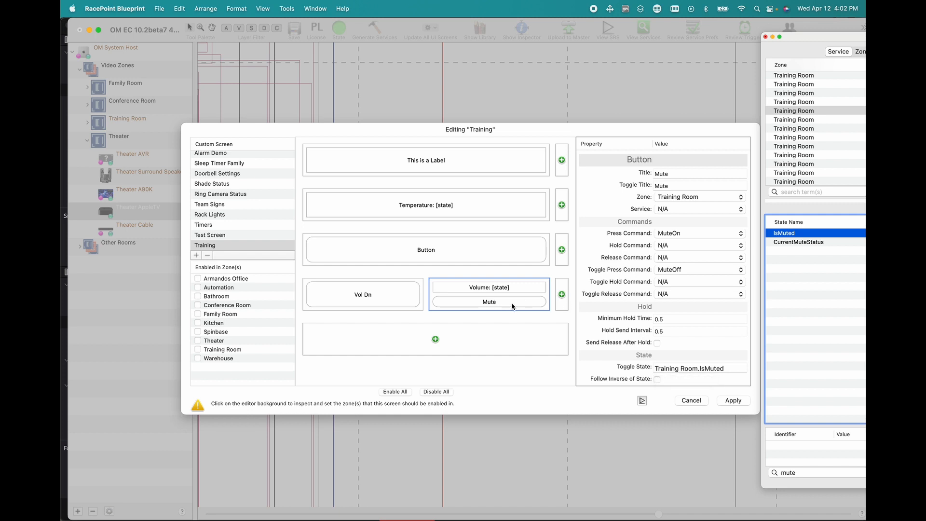
- Add a button at the end of the volume row and title it "Vol Up"
left_click(560, 294)
left_click(561, 296)
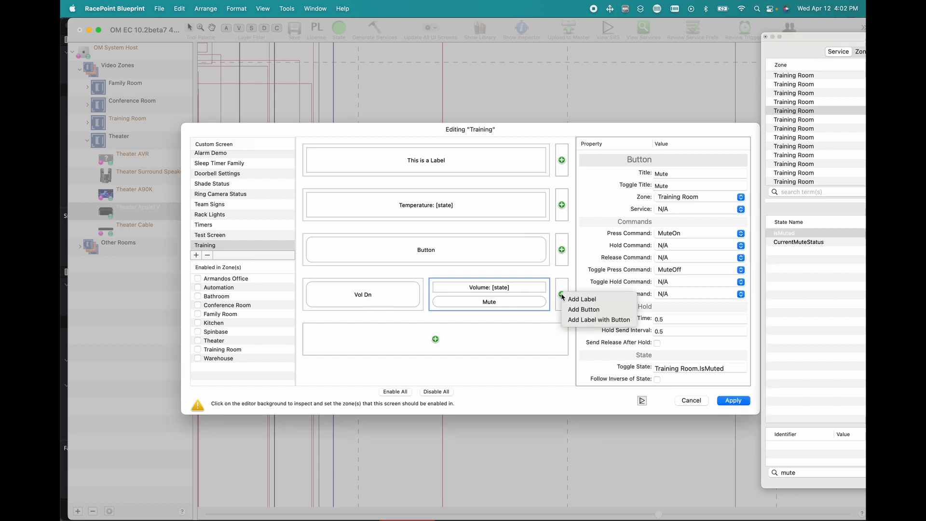
left_click(567, 309)
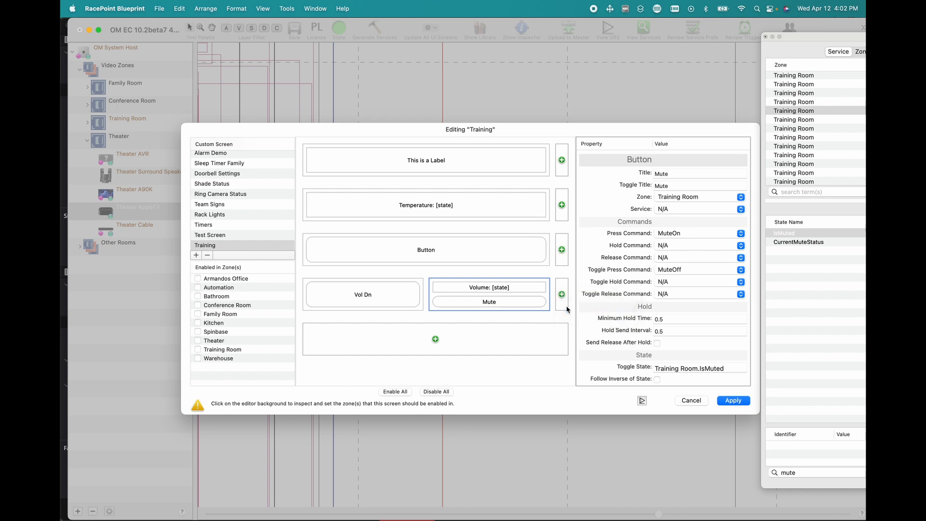
left_click_drag(701, 171, 613, 169)
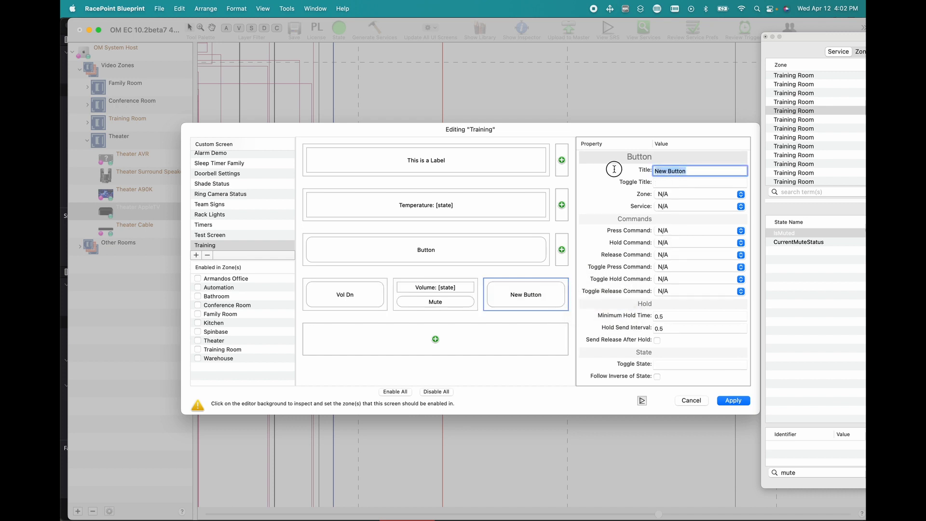
type("Vol Up")
left_click(617, 186)
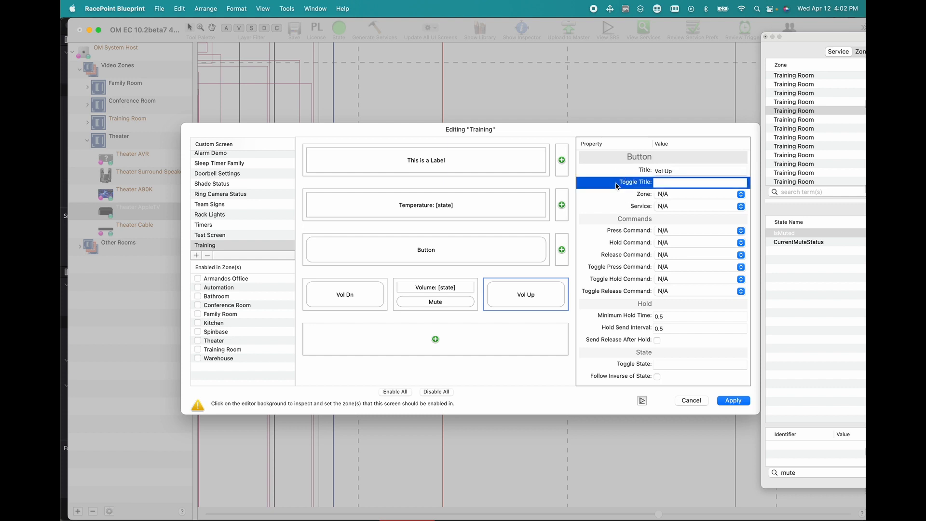
- Assign the Vol Up button to the Training Room zone and set its press command to VolumeUp
left_click(668, 195)
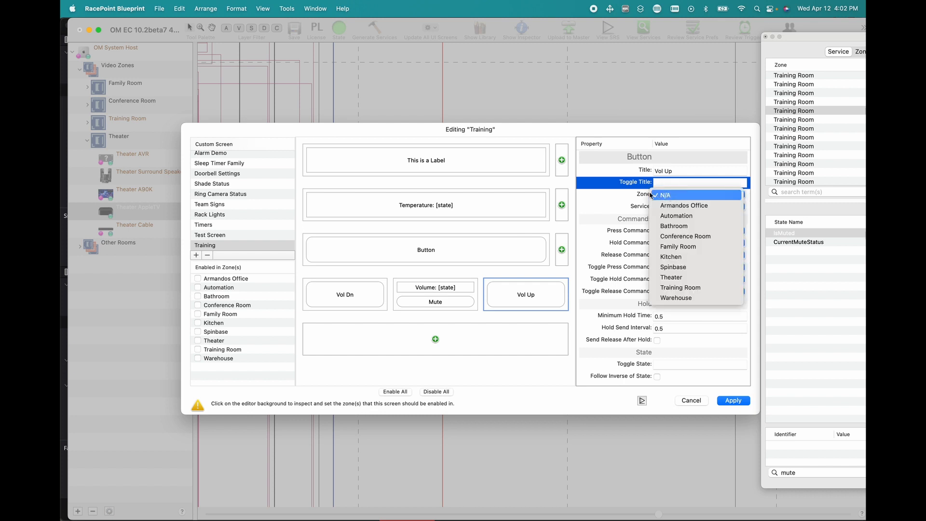
left_click(680, 287)
left_click(673, 231)
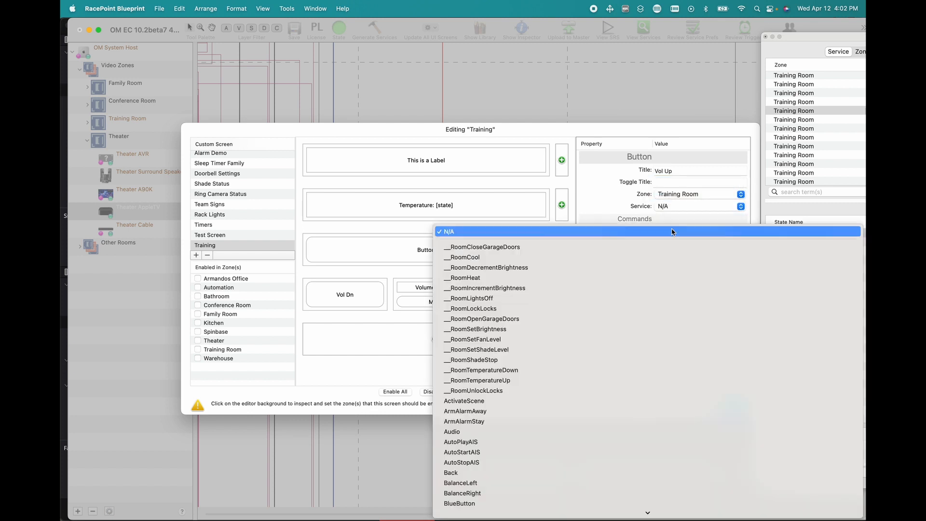
scroll(501, 334, "down", 20)
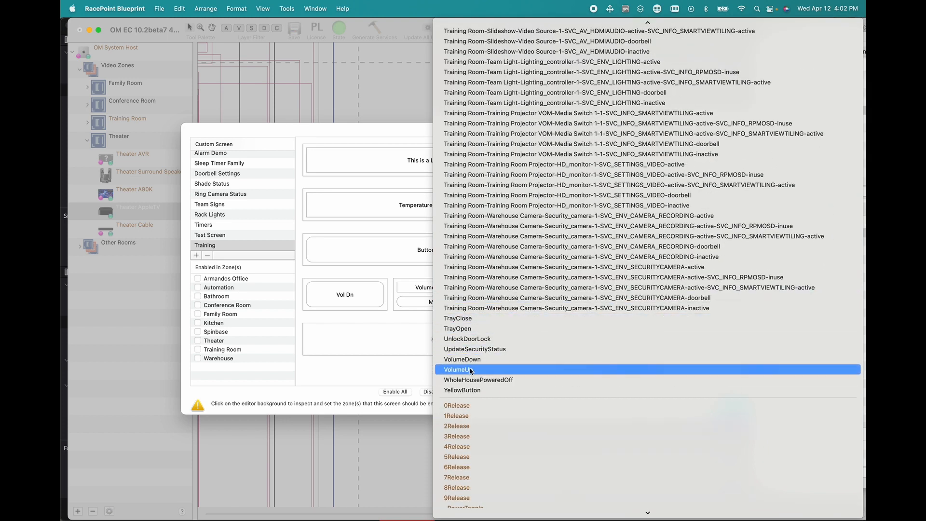
left_click(470, 370)
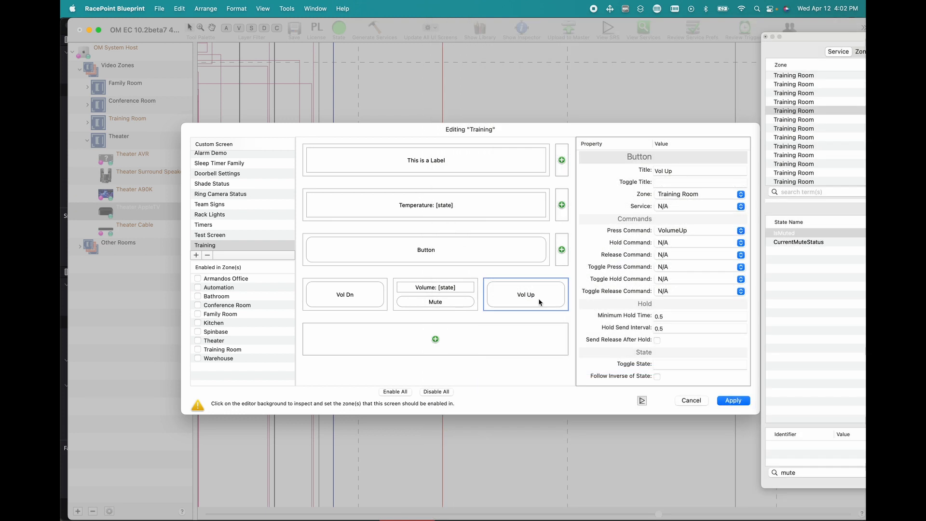
- Assign the Vol Dn button to the Training Room zone and set its press command to VolumeDown
left_click(366, 296)
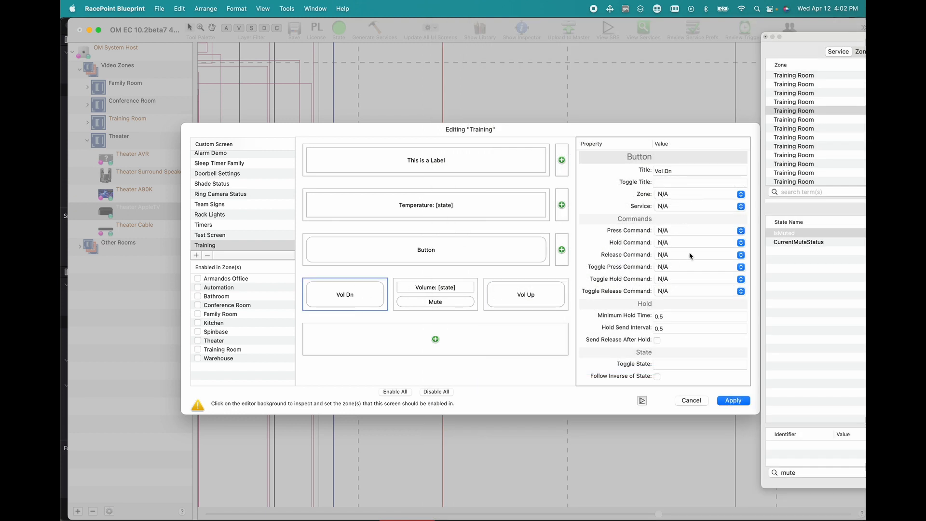
left_click(687, 231)
left_click(687, 233)
left_click(689, 194)
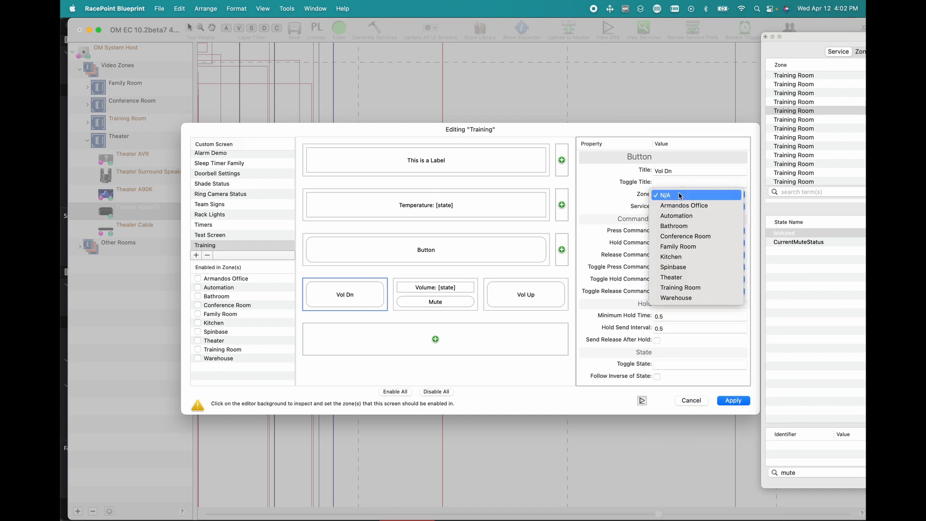
left_click(680, 287)
left_click(678, 231)
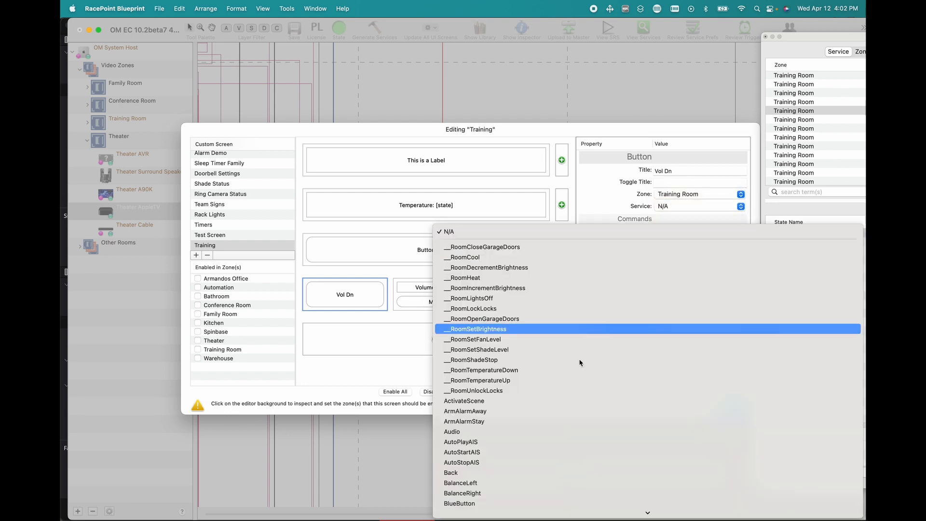
key("v")
scroll(545, 410, "down", 2)
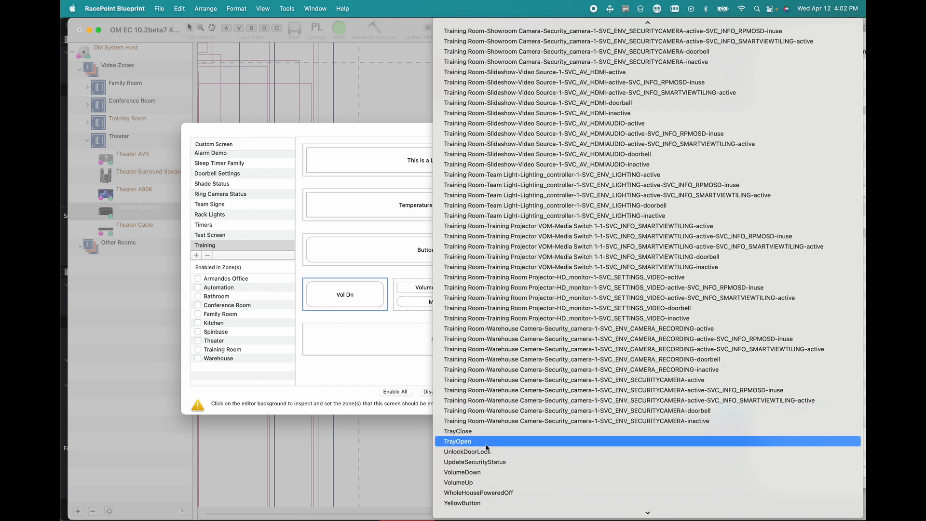
left_click(472, 472)
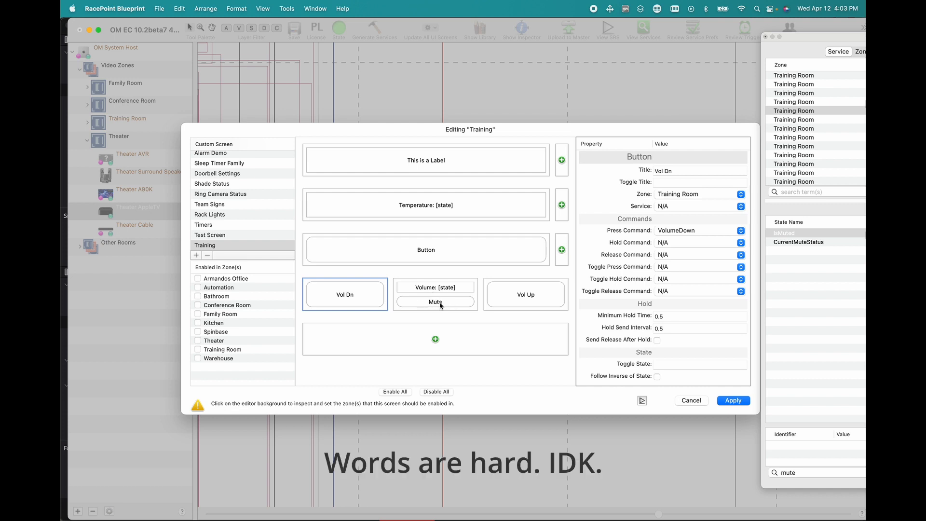
left_click(544, 295)
left_click(386, 289)
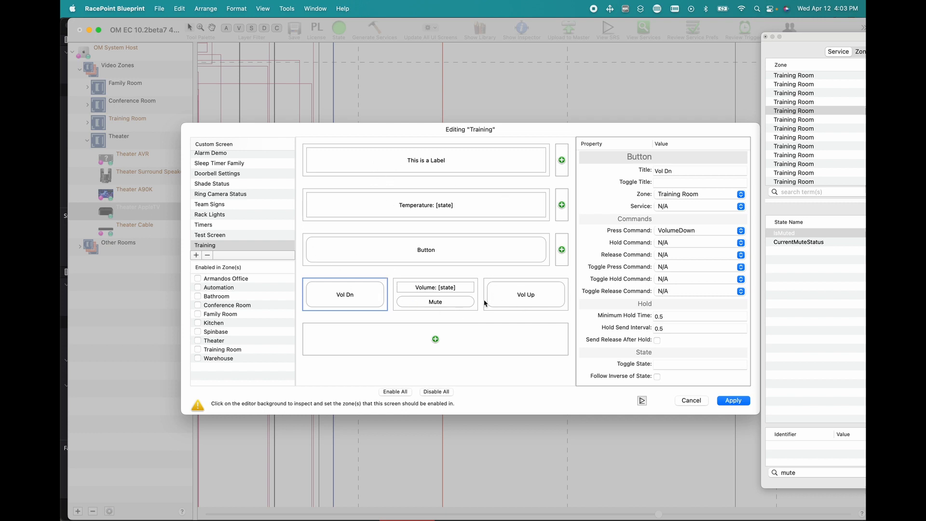
- Add a row of three labels with buttons below the volume row, followed by a row holding a label with two buttons
left_click(435, 339)
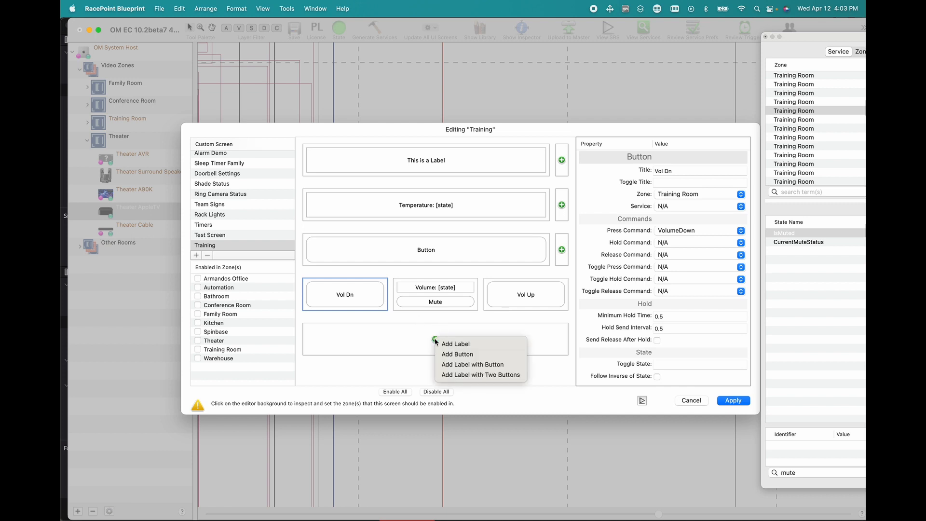
left_click(448, 365)
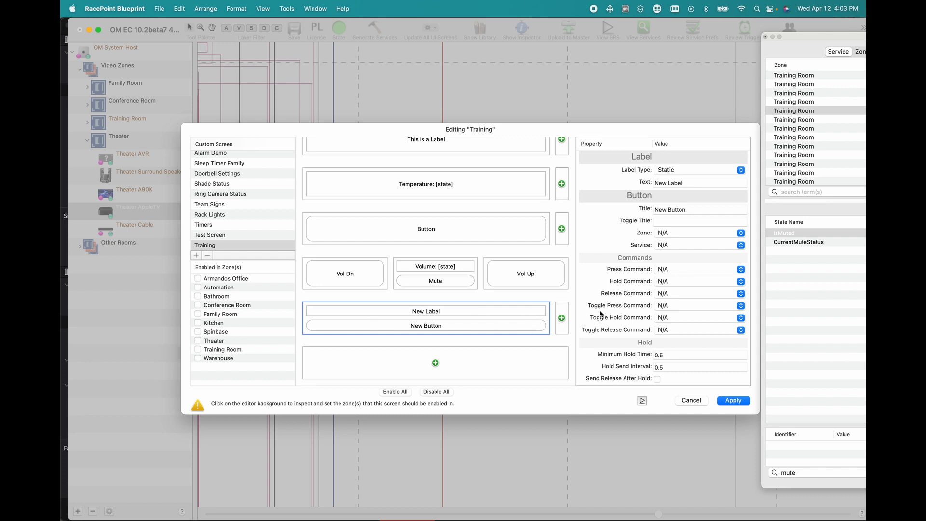
left_click(561, 318)
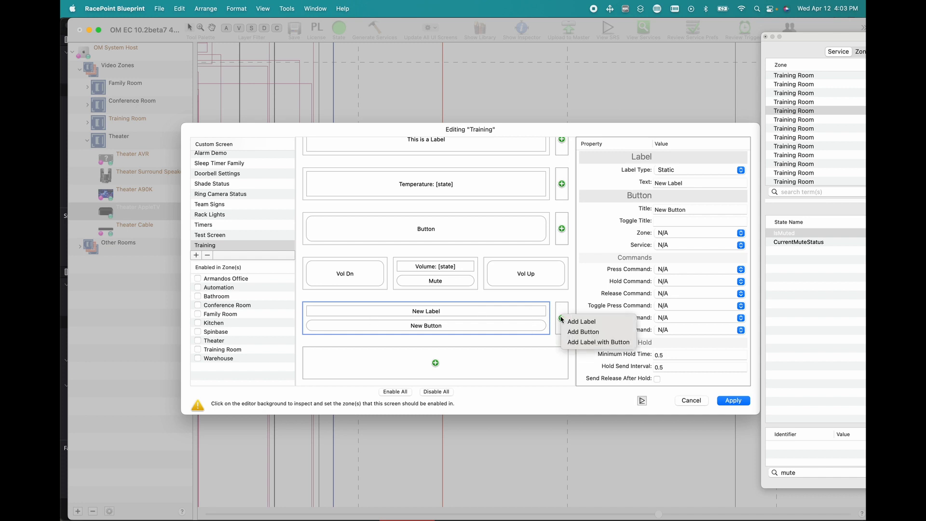
left_click(576, 342)
left_click(562, 319)
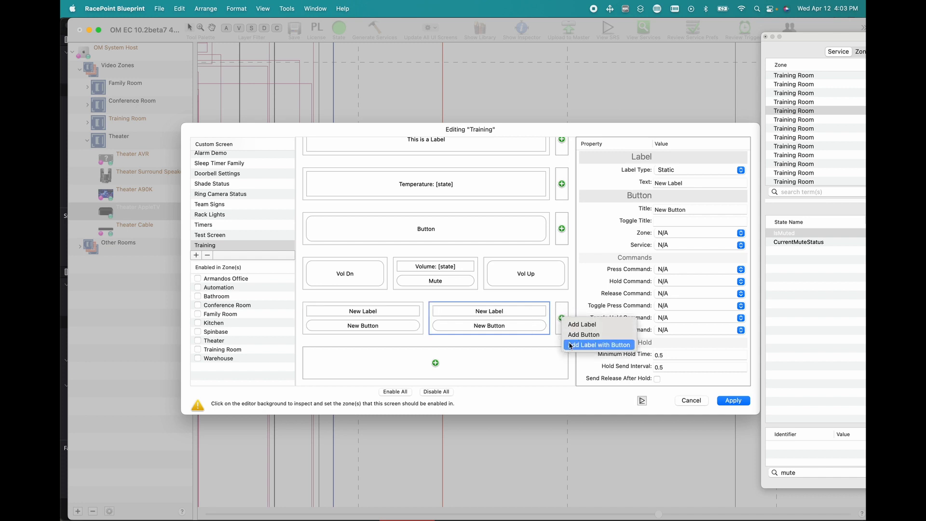
left_click(574, 342)
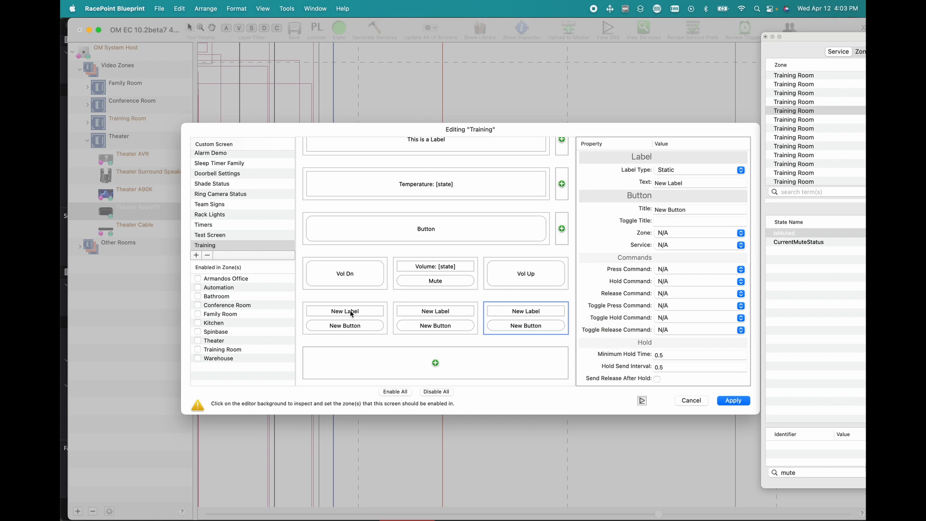
left_click(436, 363)
left_click(458, 400)
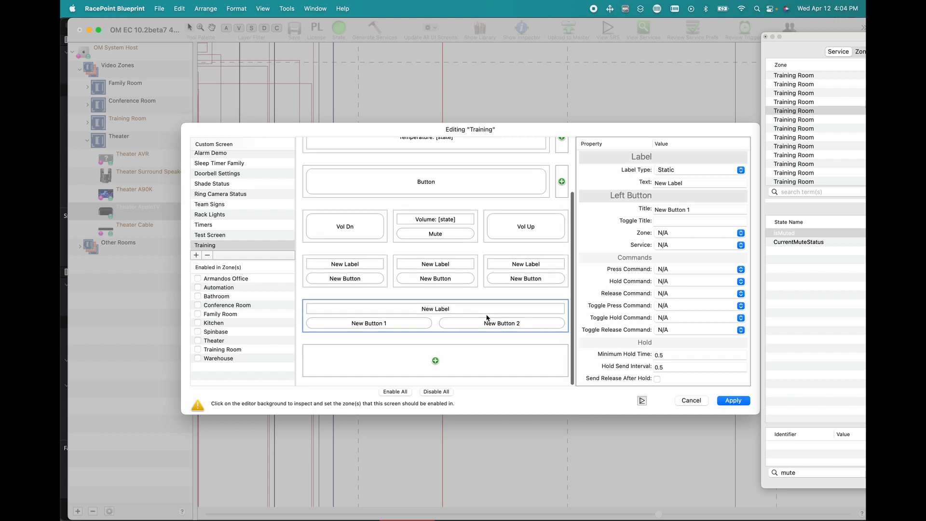
scroll(487, 317, "up", 3)
scroll(487, 315, "down", 4)
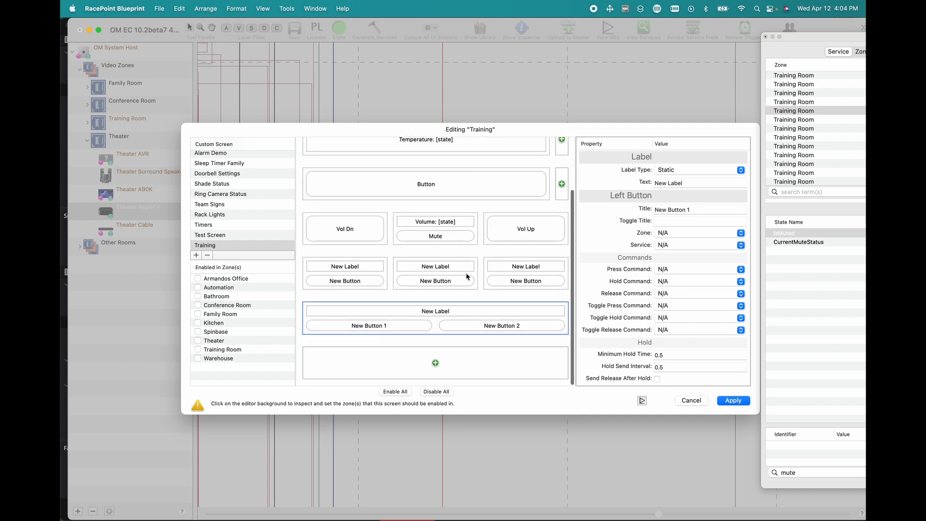
scroll(458, 299, "up", 3)
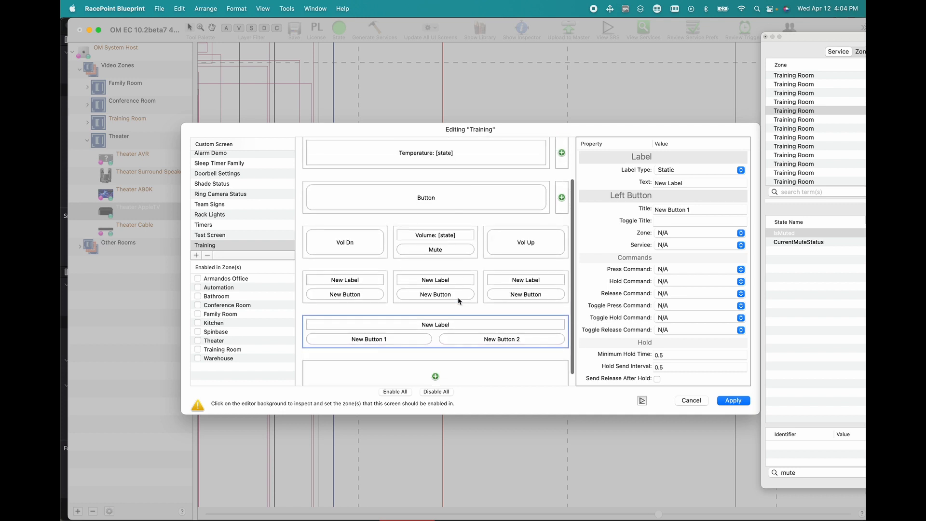
scroll(458, 297, "down", 3)
scroll(458, 297, "up", 3)
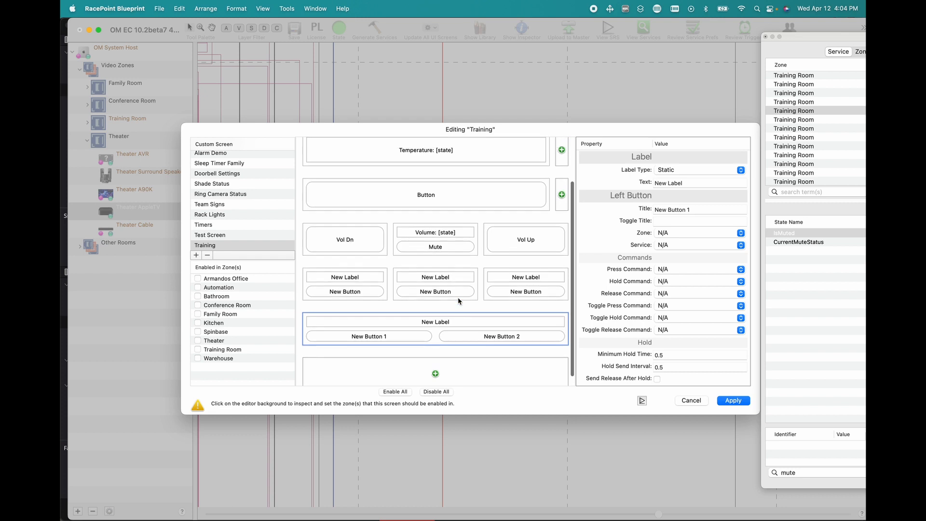
scroll(458, 297, "down", 3)
scroll(458, 299, "up", 1)
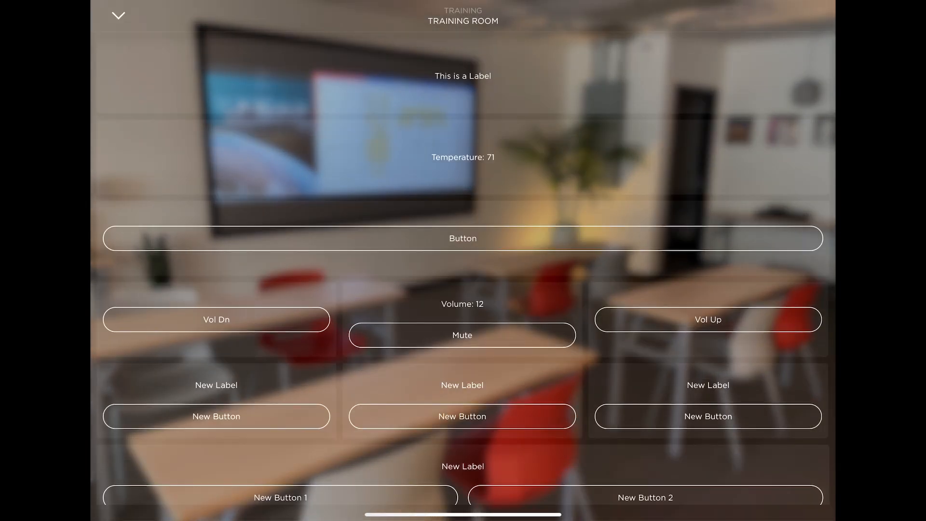
- Test the volume row's Vol Up, Mute and Vol Dn buttons on the Training Room's Training screen in the control app
scroll(463, 270, "down", 2)
scroll(462, 270, "up", 2)
left_click(708, 319)
left_click(708, 319)
left_click(708, 319)
left_click(461, 334)
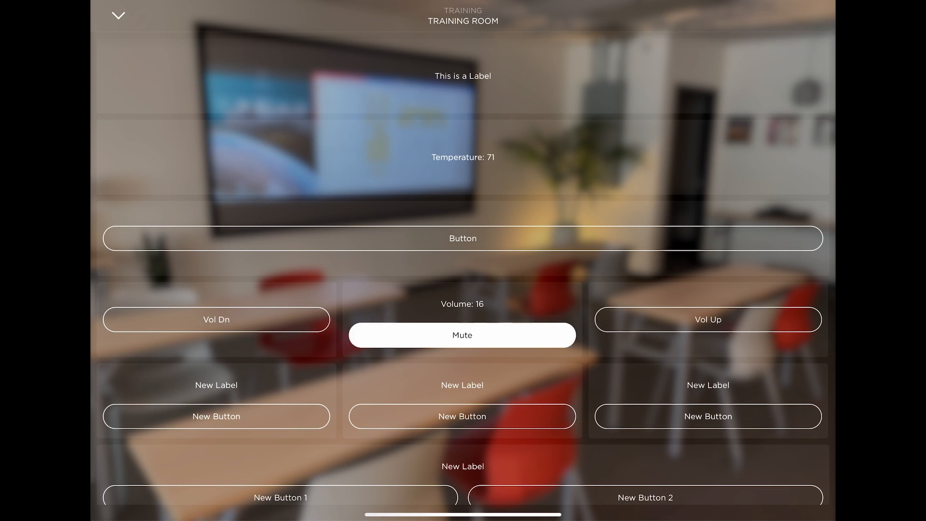
left_click(462, 334)
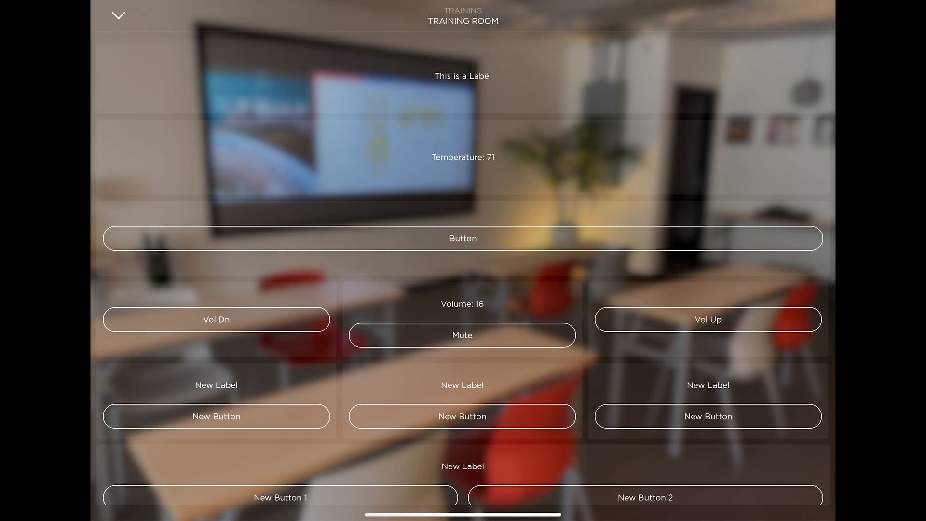
left_click(216, 319)
left_click(216, 319)
left_click(216, 319)
scroll(463, 275, "down", 2)
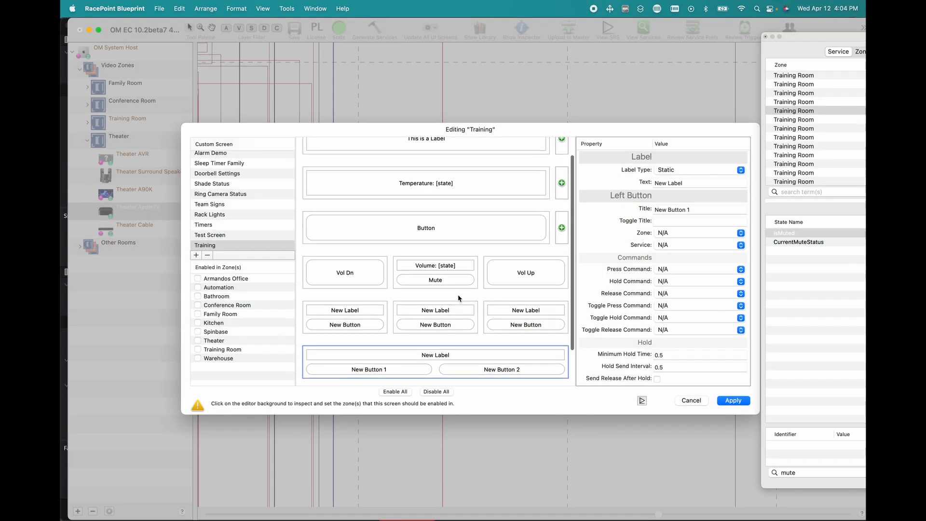
- Enable the Training custom screen in the Training Room zone only
scroll(455, 258, "down", 3)
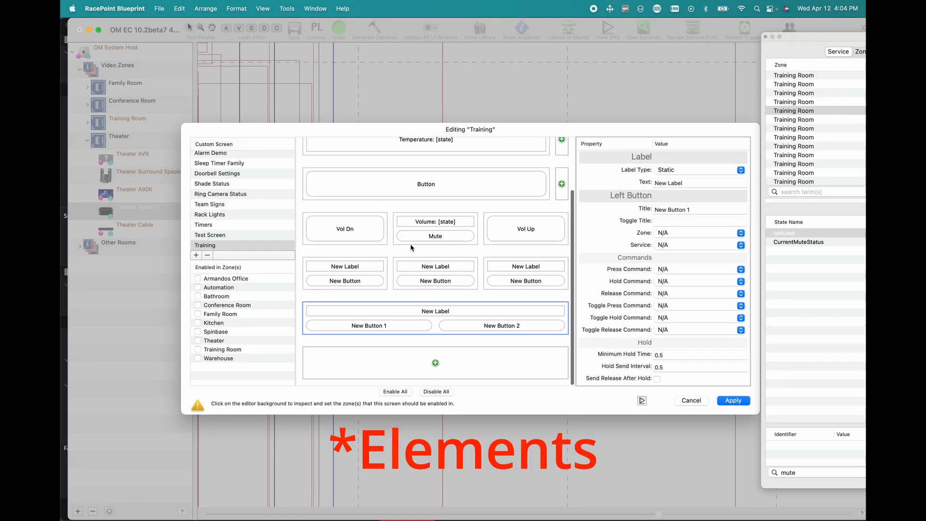
left_click(268, 245)
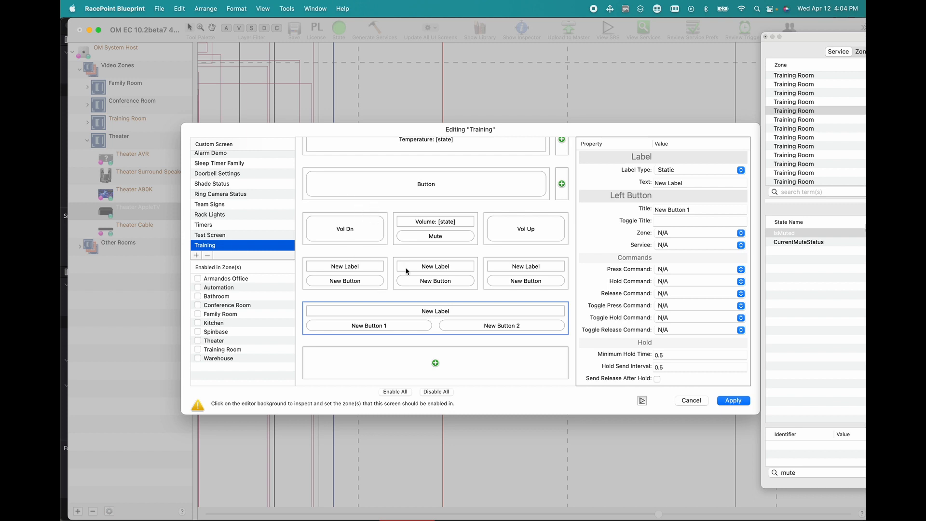
scroll(406, 271, "up", 3)
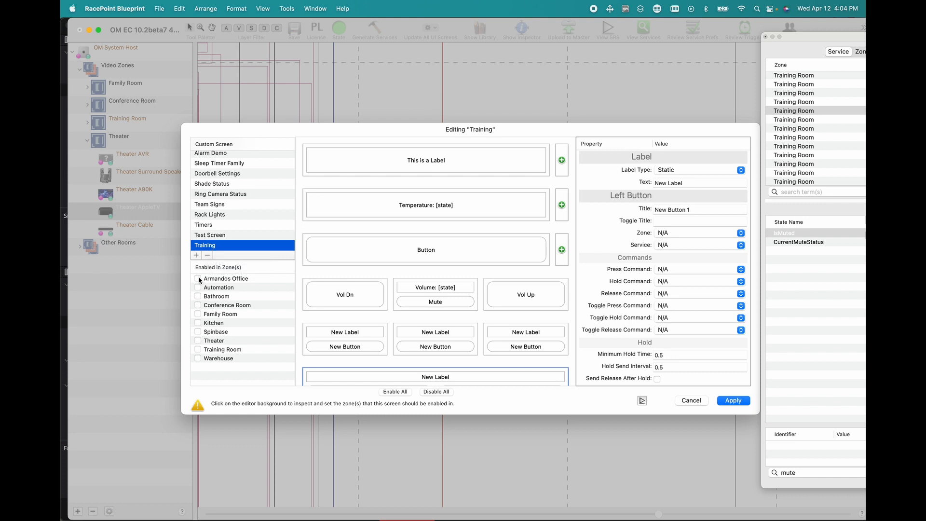
scroll(400, 286, "up", 2)
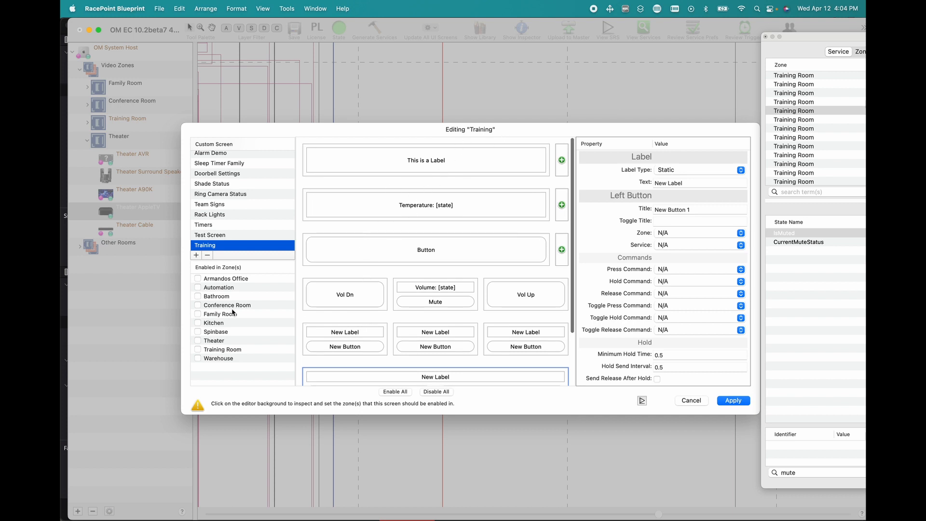
left_click(197, 350)
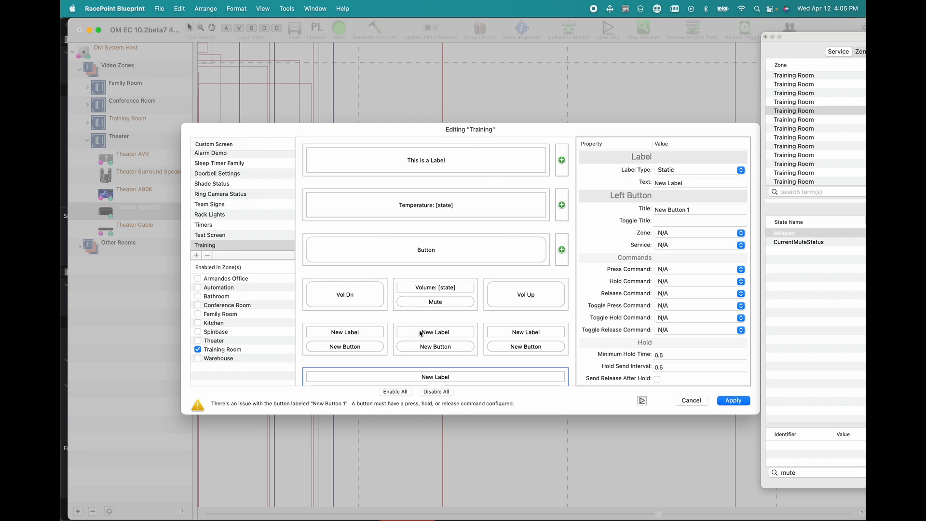
scroll(404, 311, "down", 3)
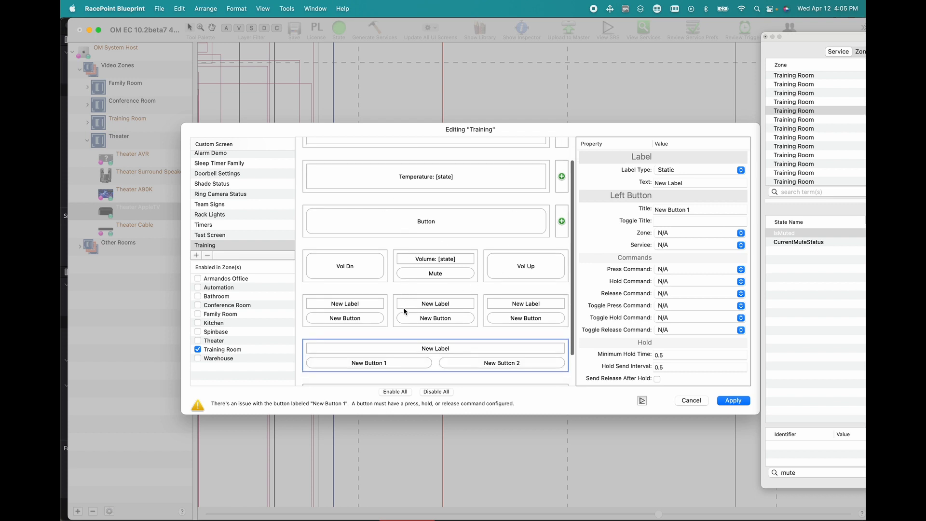